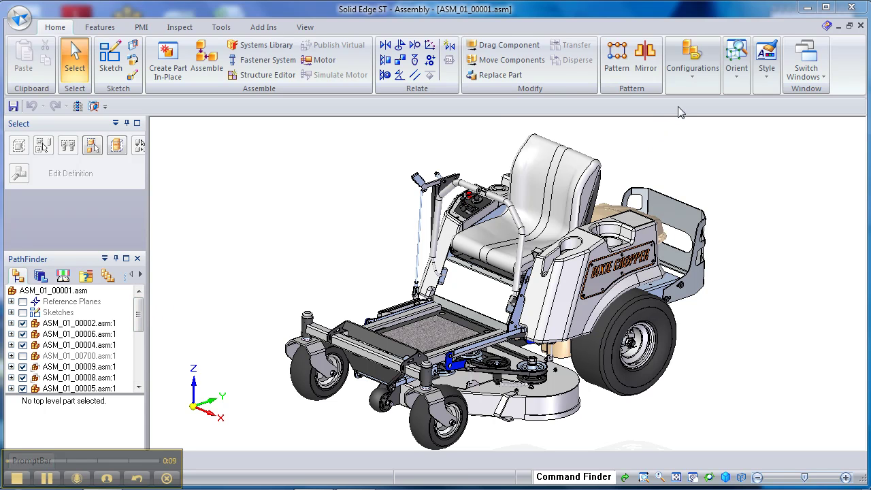
# - Apply the 04-Sheet Metal Pully Cover configuration to the mower assembly
pyautogui.click(693, 71)
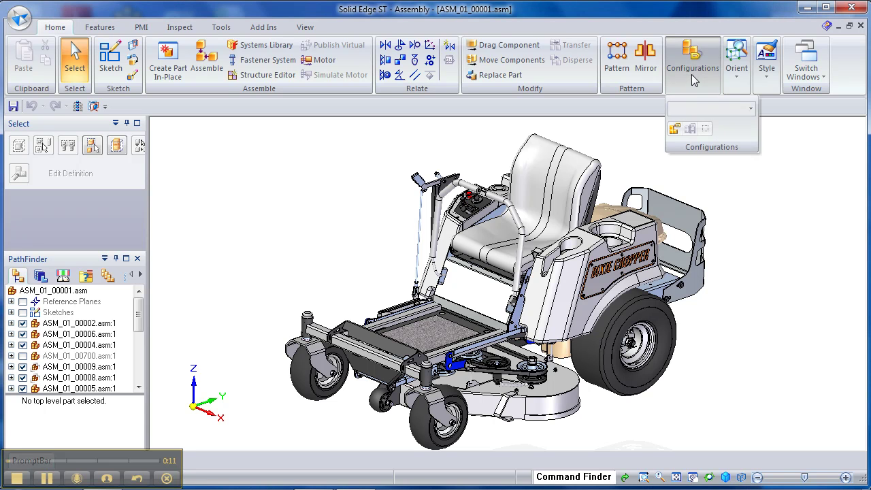
pyautogui.click(749, 111)
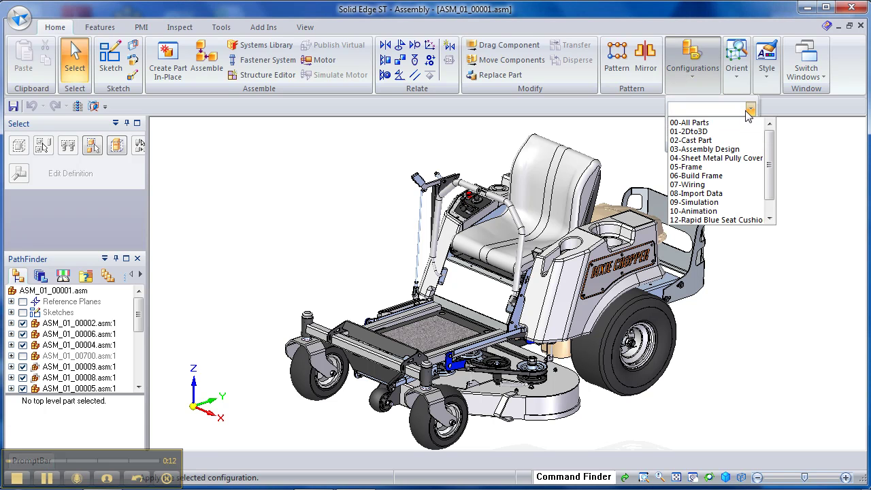
pyautogui.click(710, 158)
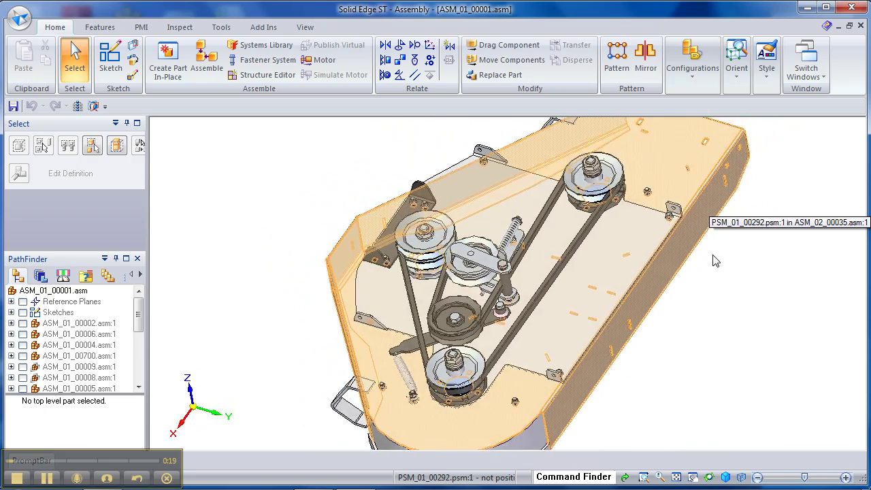
# - Edit part PSM_01_00333 in place from the ASM_01_00701 subassembly in PathFinder
pyautogui.moveTo(138, 317); pyautogui.dragTo(139, 378)
pyautogui.click(11, 356)
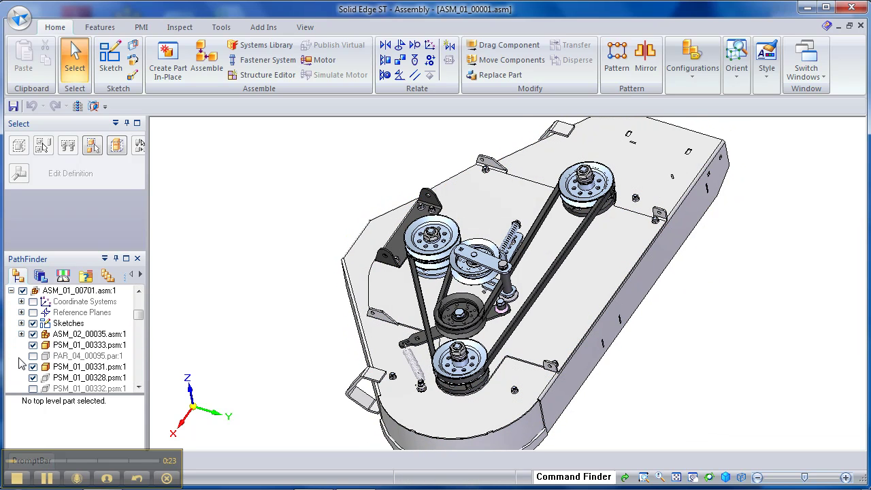
pyautogui.click(43, 346)
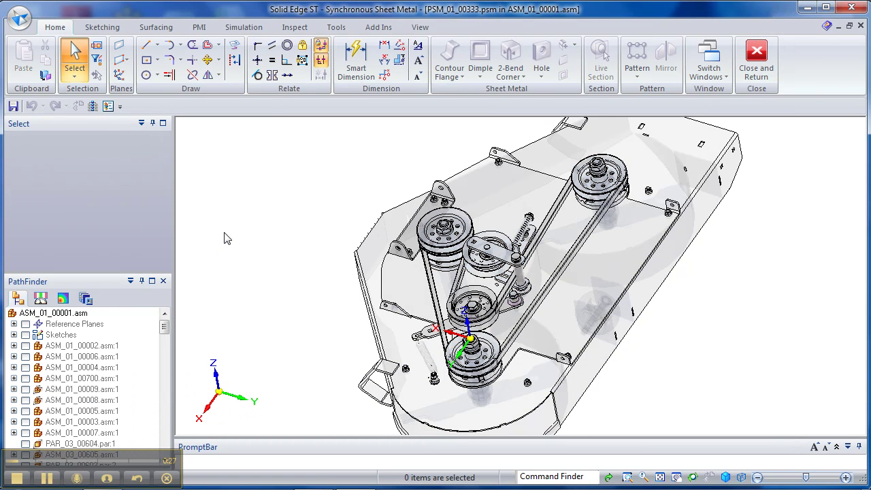
# - Sketch a 190 × 200 mm rectangle by centre on the lower pulley
pyautogui.click(147, 60)
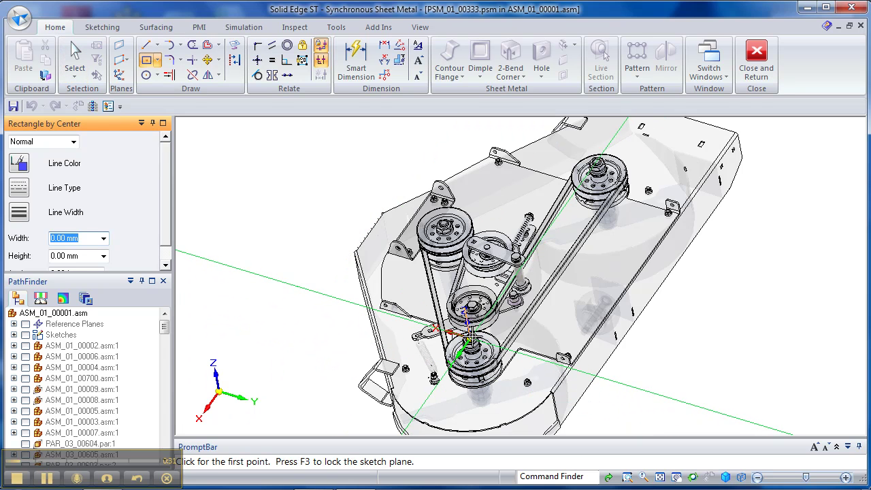
pyautogui.click(470, 338)
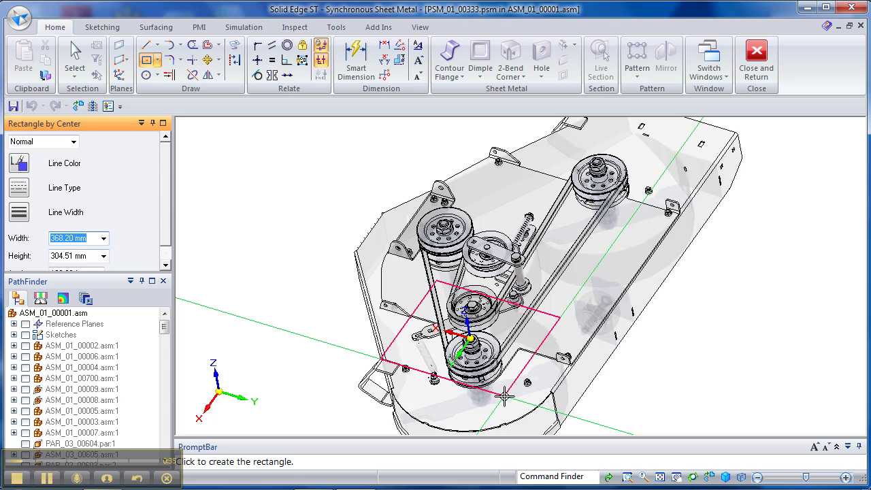
pyautogui.write('190')
pyautogui.press('Tab')
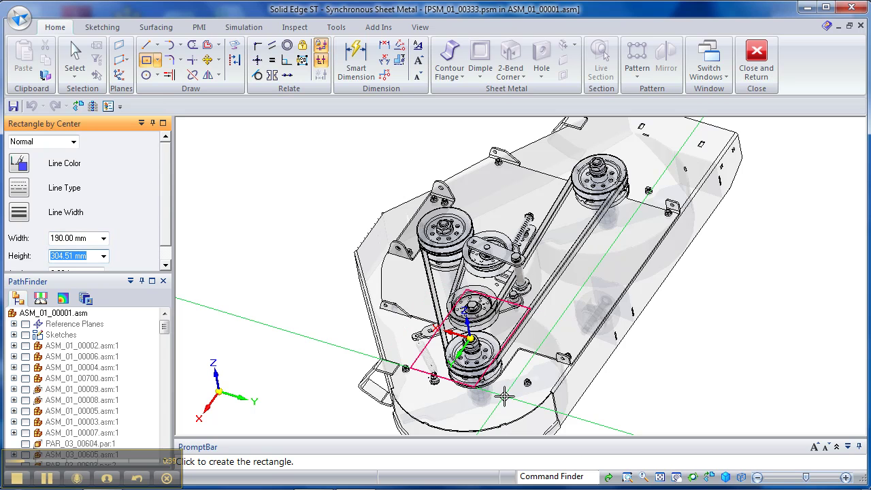
pyautogui.write('200')
pyautogui.press('Tab')
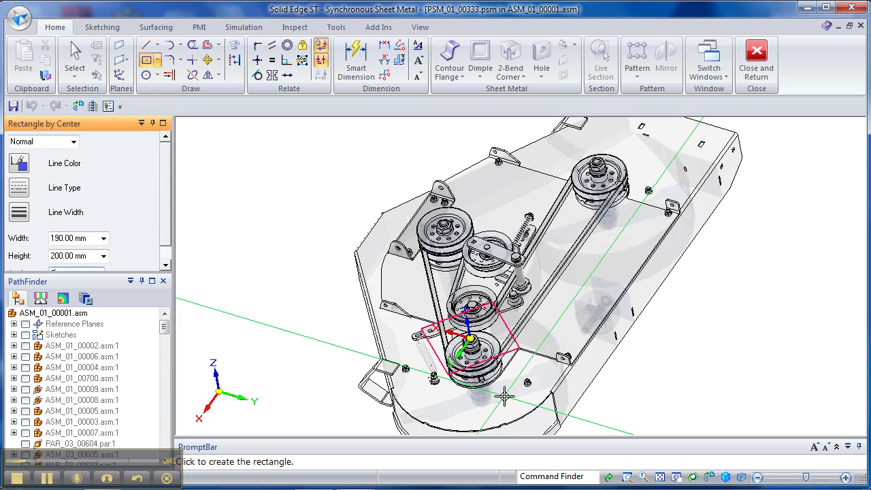
pyautogui.click(504, 396)
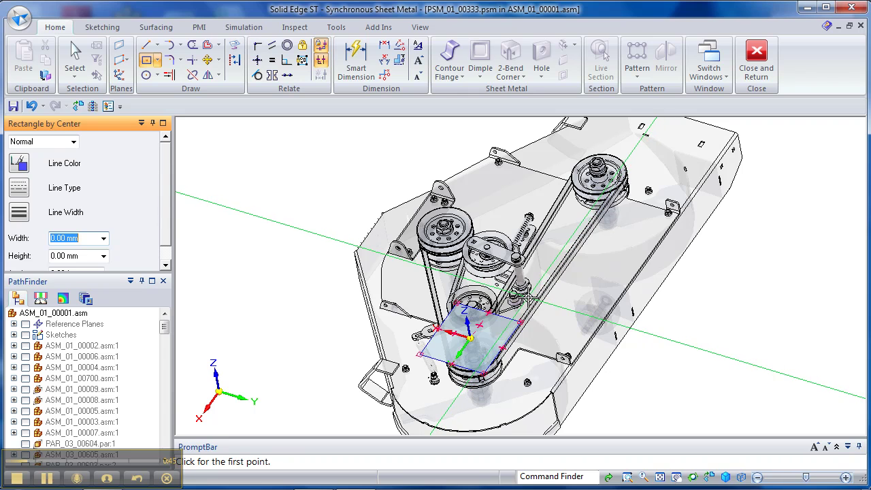
pyautogui.press('Up')
pyautogui.press('Up')
pyautogui.press('Up')
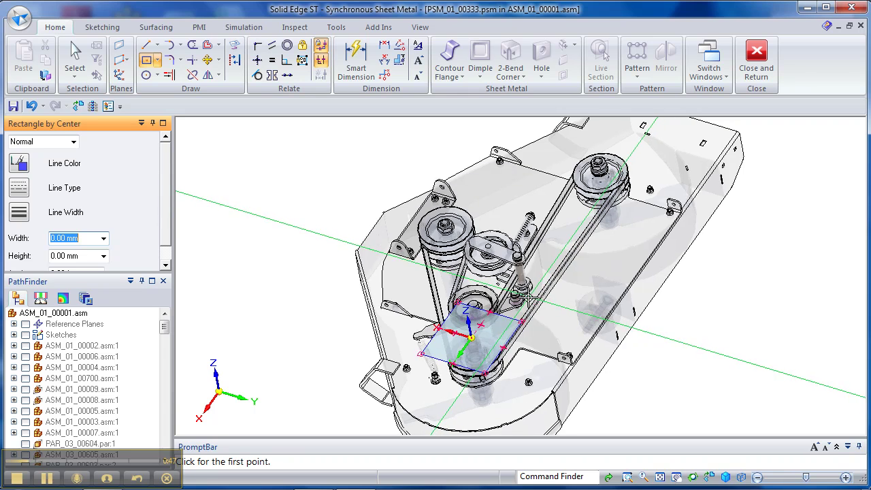
pyautogui.press('Up')
pyautogui.press('Up')
pyautogui.press('Up')
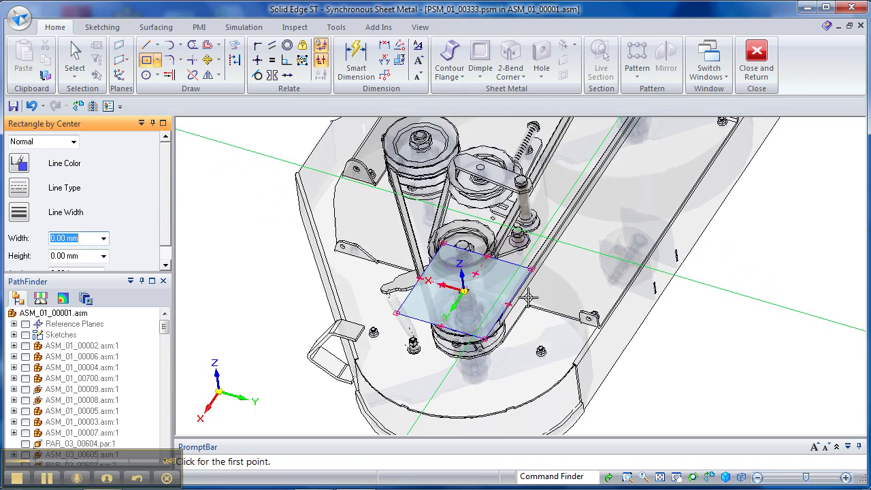
pyautogui.click(75, 56)
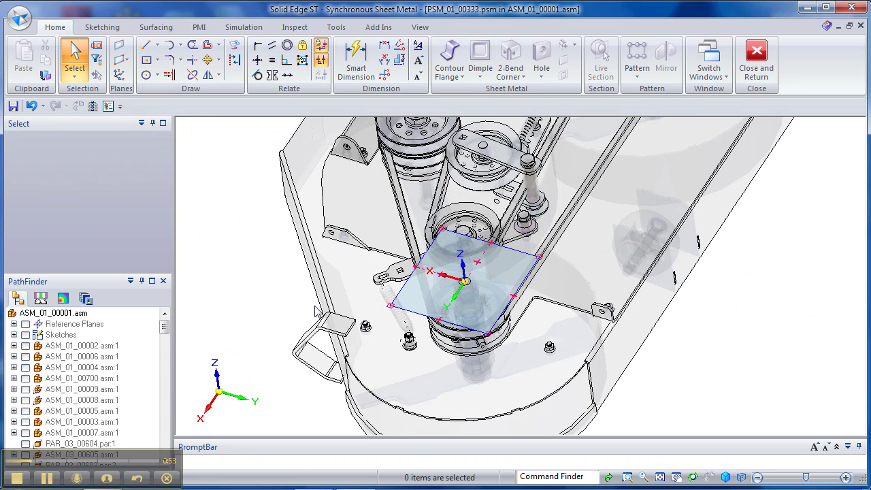
# - Turn the rectangle region into a flat sheet-metal tab at the default 3.58 mm thickness
pyautogui.click(513, 279)
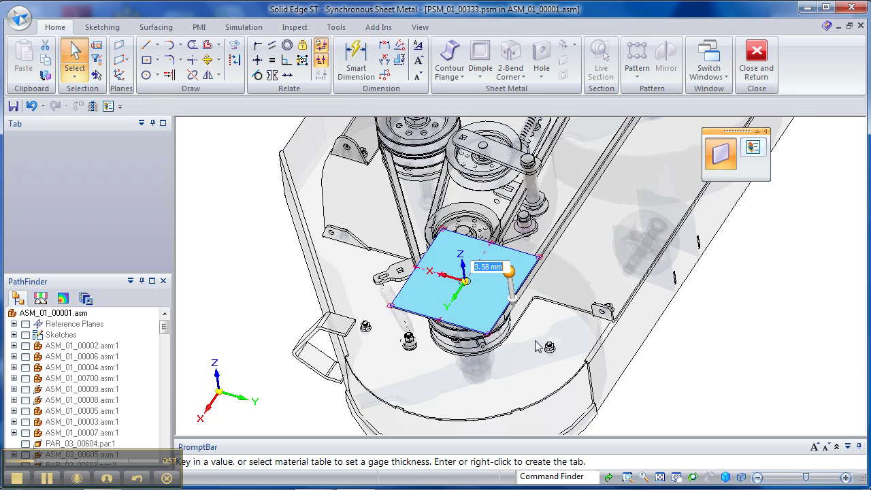
pyautogui.rightClick(555, 349)
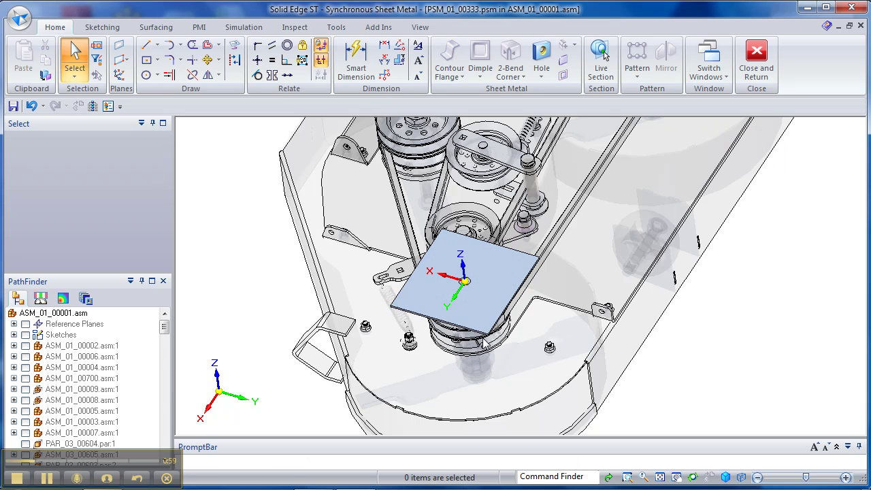
pyautogui.click(108, 105)
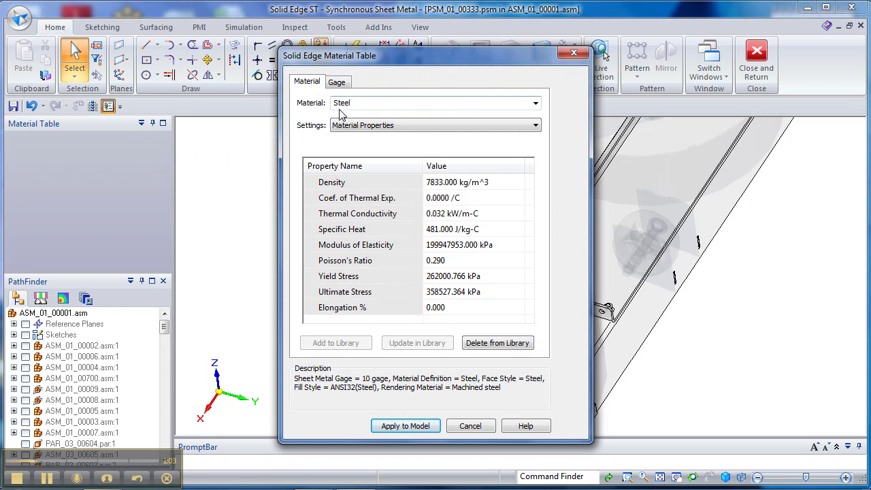
# - Switch the part's gage to 14 gage steel (1.98 mm) and apply it to the model
pyautogui.click(338, 83)
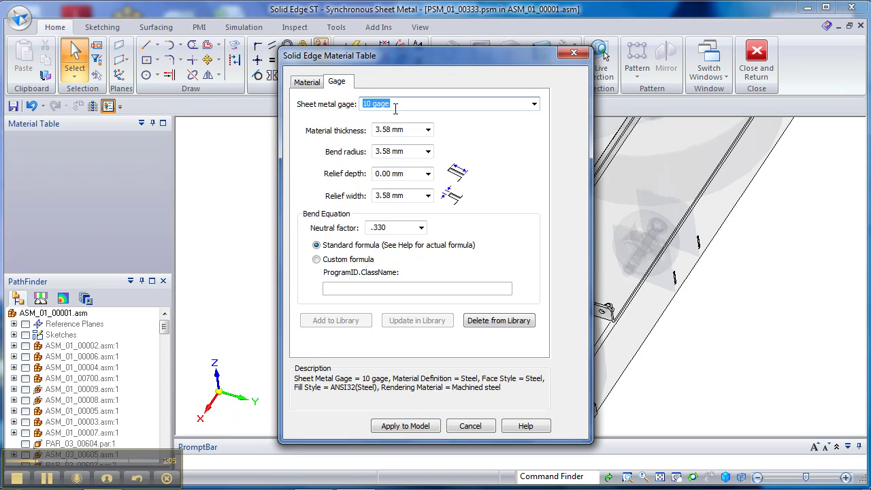
pyautogui.click(534, 105)
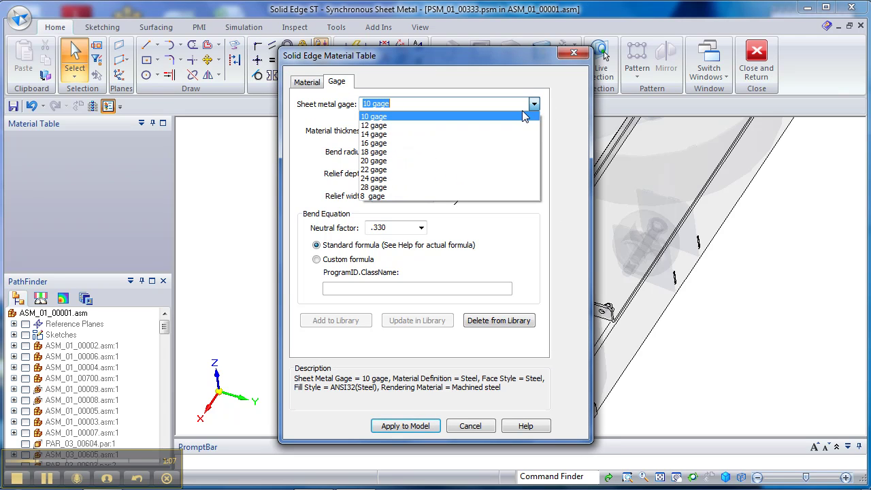
pyautogui.click(501, 135)
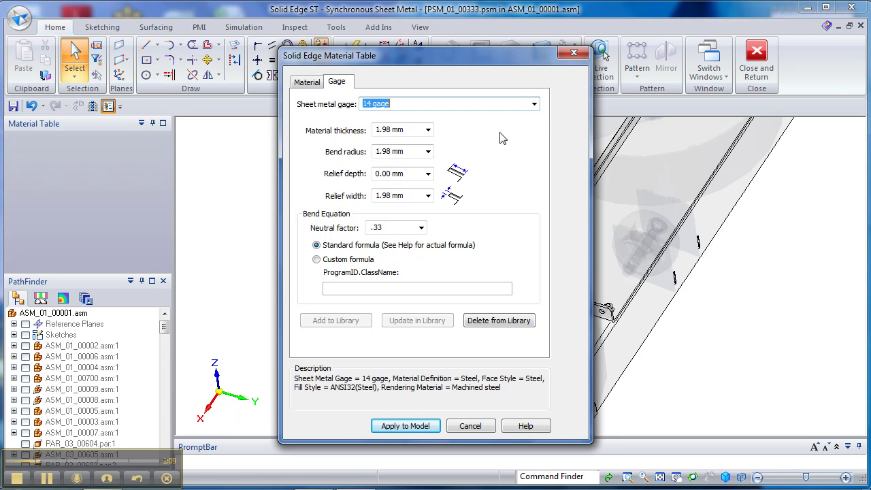
pyautogui.click(403, 426)
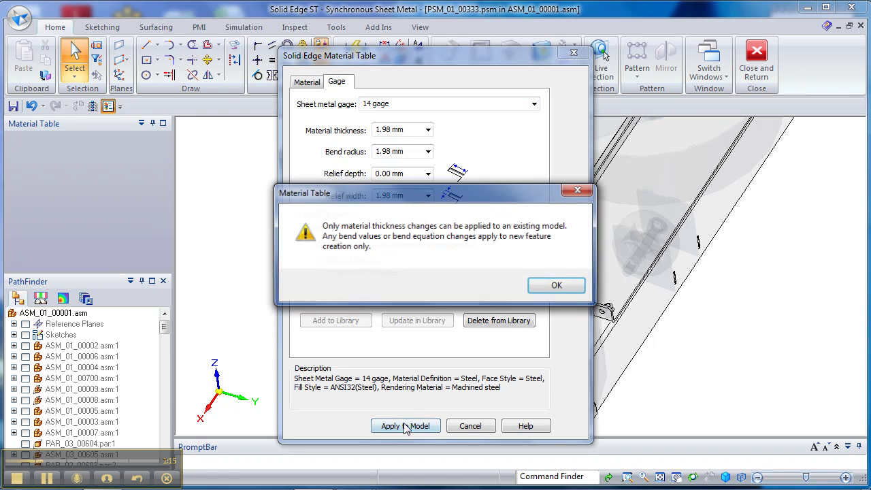
pyautogui.click(554, 284)
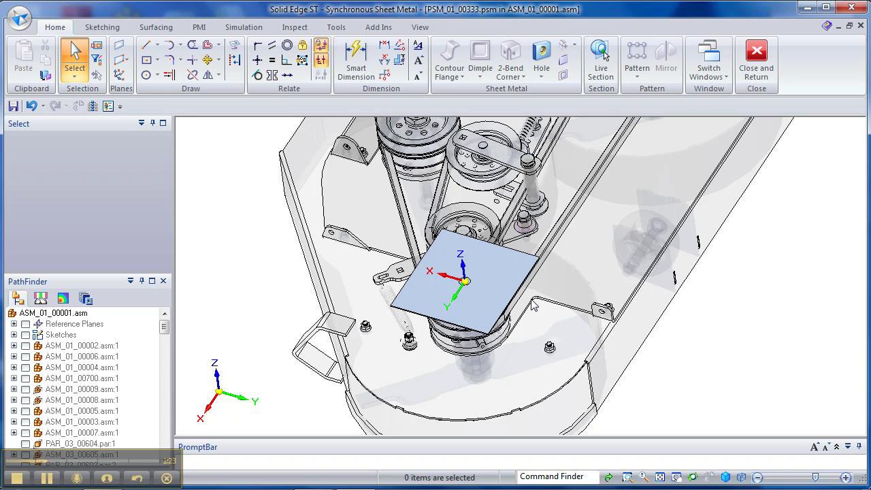
# - Bend 90° flanges down from the tab's front, right and left edges
pyautogui.click(453, 328)
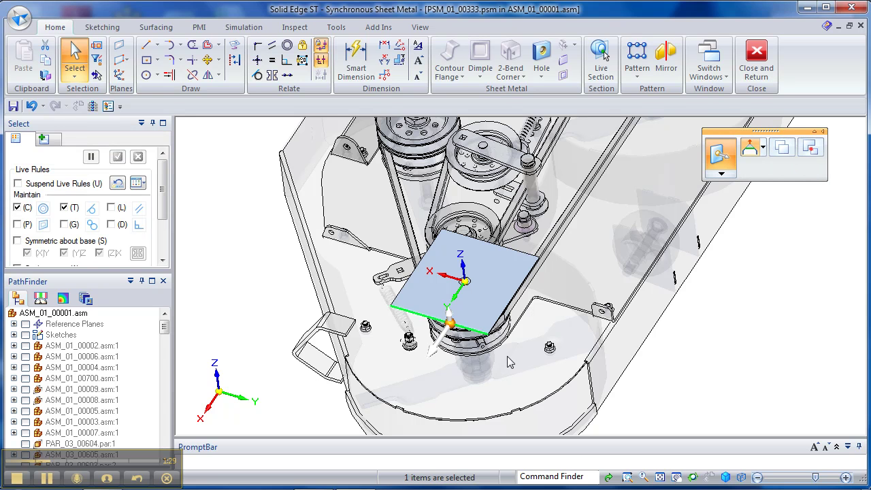
pyautogui.keyDown('ctrl'); pyautogui.click(507, 310); pyautogui.keyUp('ctrl')
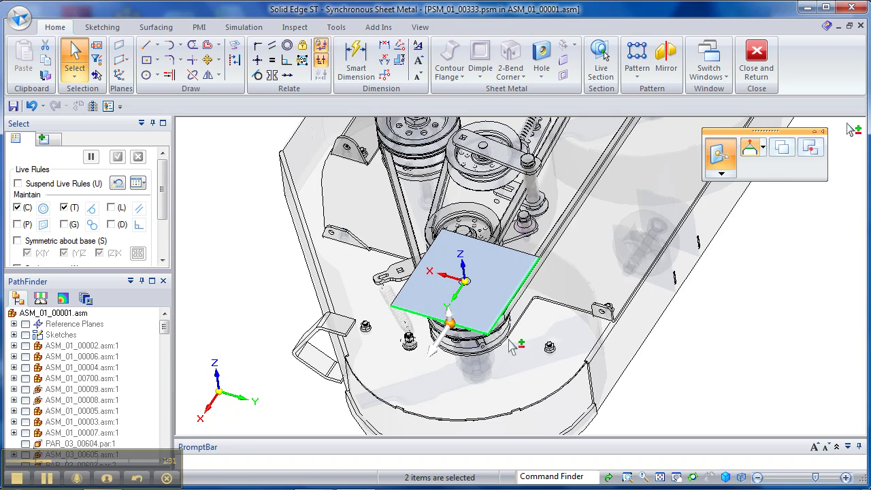
pyautogui.keyDown('ctrl'); pyautogui.click(396, 295); pyautogui.keyUp('ctrl')
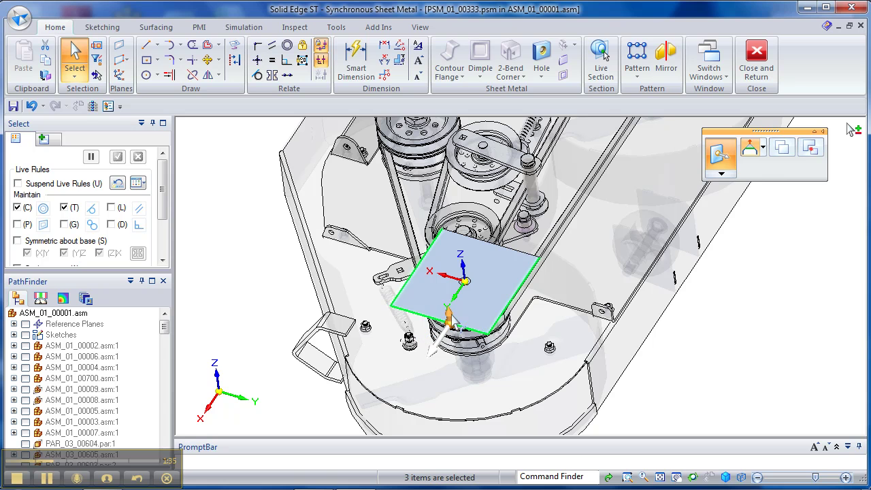
pyautogui.click(449, 317)
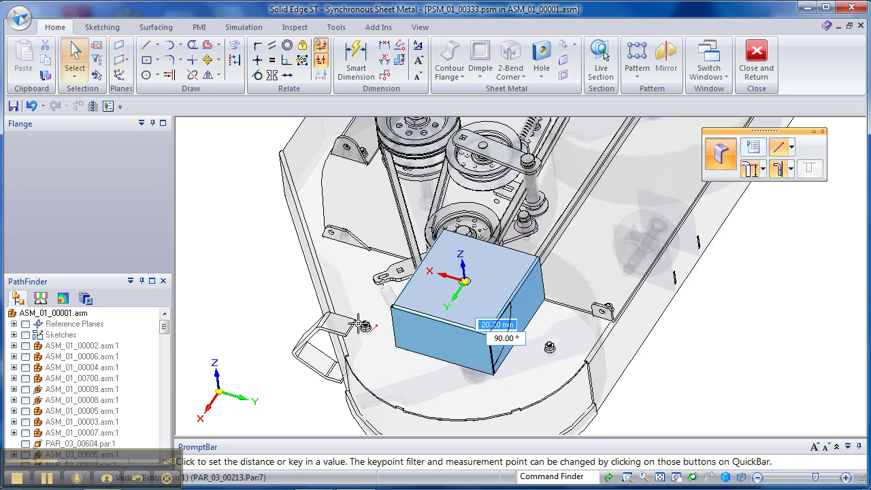
pyautogui.scroll(5, 358, 360)
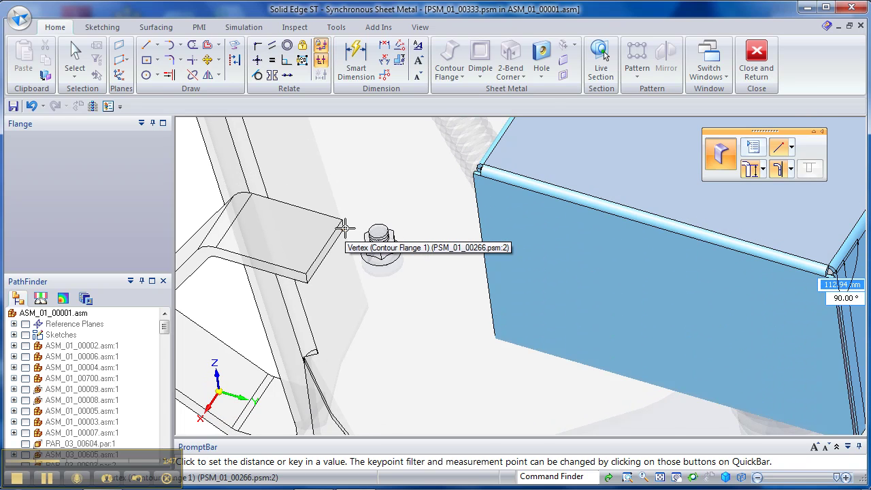
pyautogui.click(446, 273)
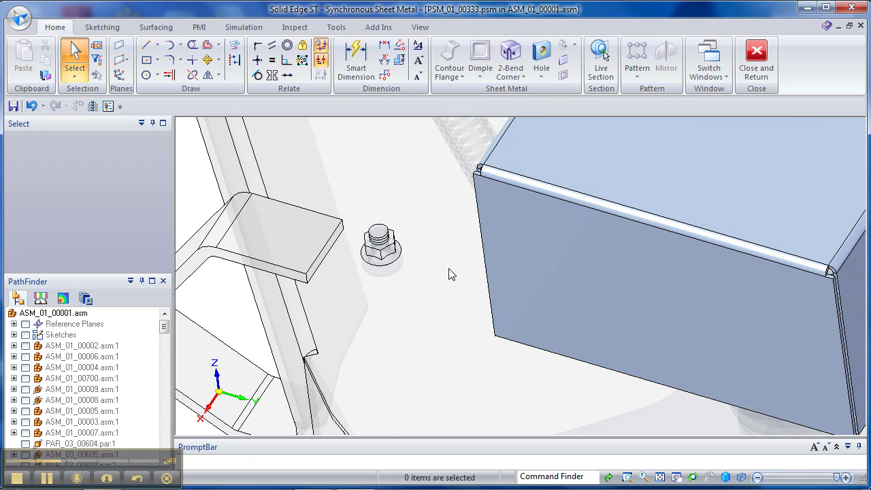
pyautogui.scroll(-5, 449, 274)
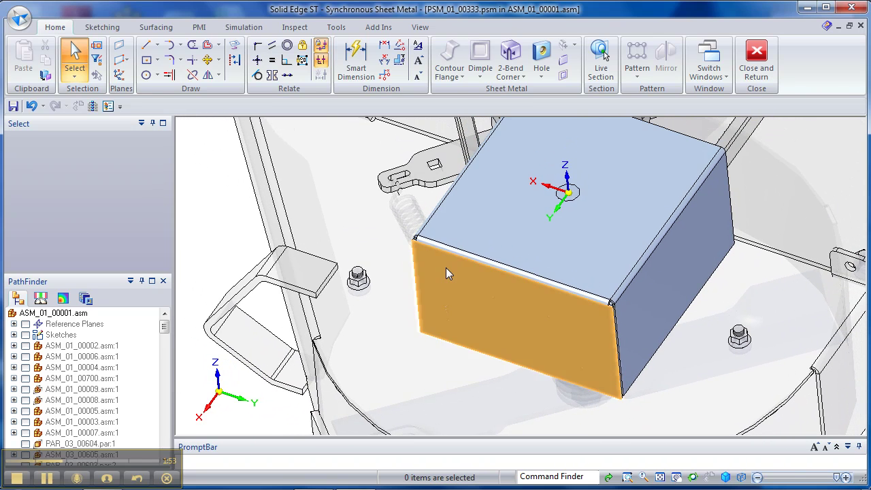
pyautogui.scroll(-3, 445, 268)
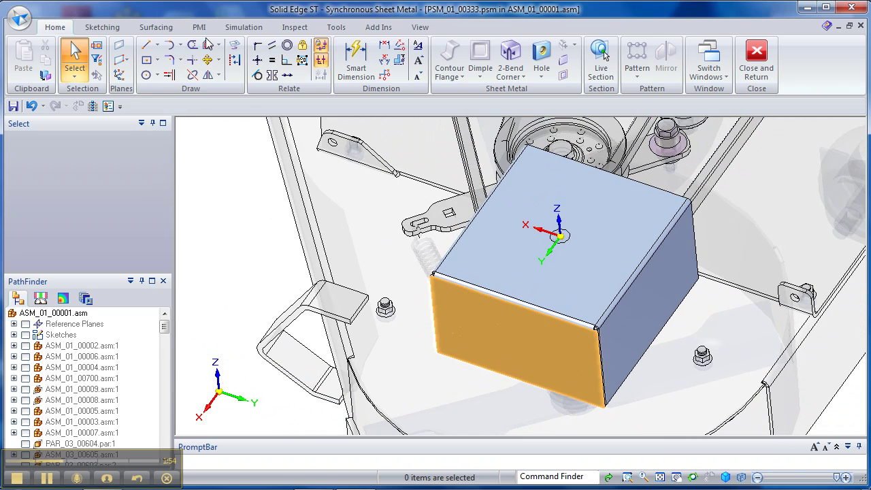
# - Sketch a circle centred on the origin of the cover's top face
pyautogui.click(146, 75)
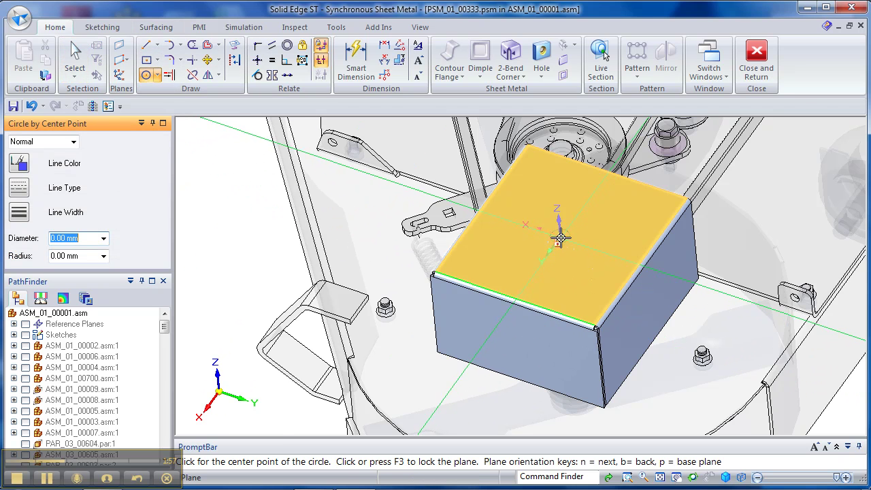
pyautogui.click(560, 236)
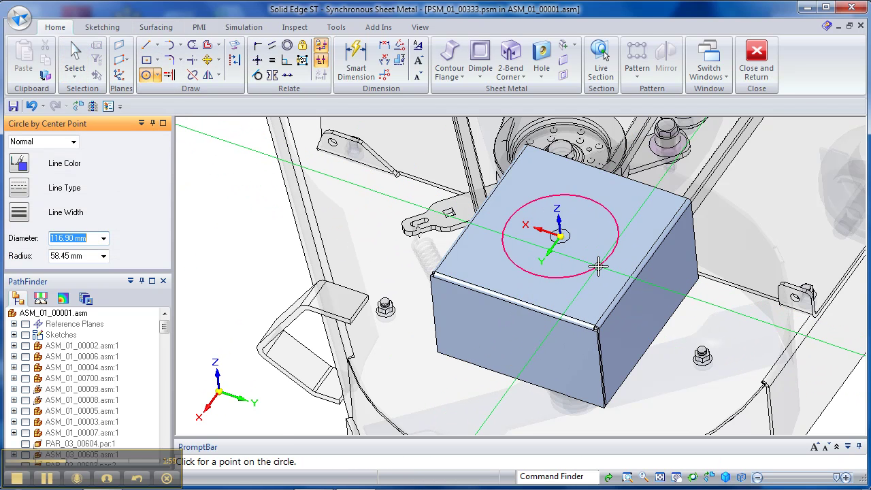
pyautogui.click(593, 266)
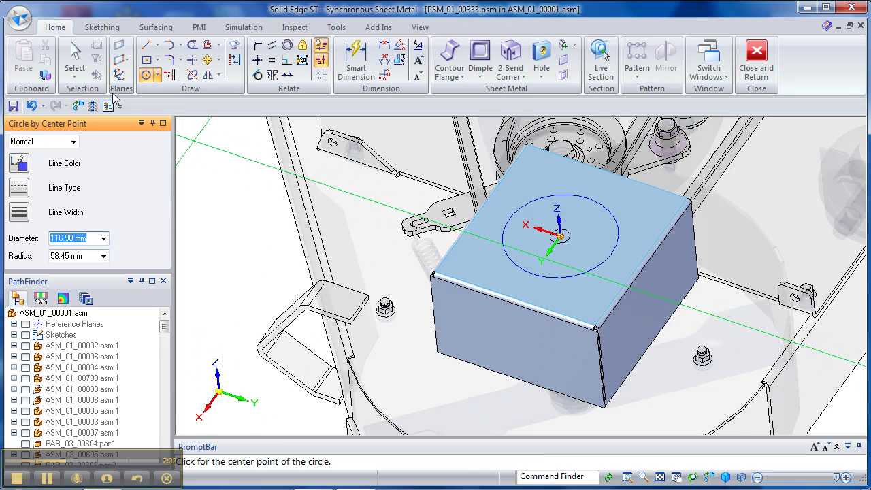
pyautogui.click(75, 56)
# - Form a 116.90 mm diameter dimple from the circle region
pyautogui.click(477, 56)
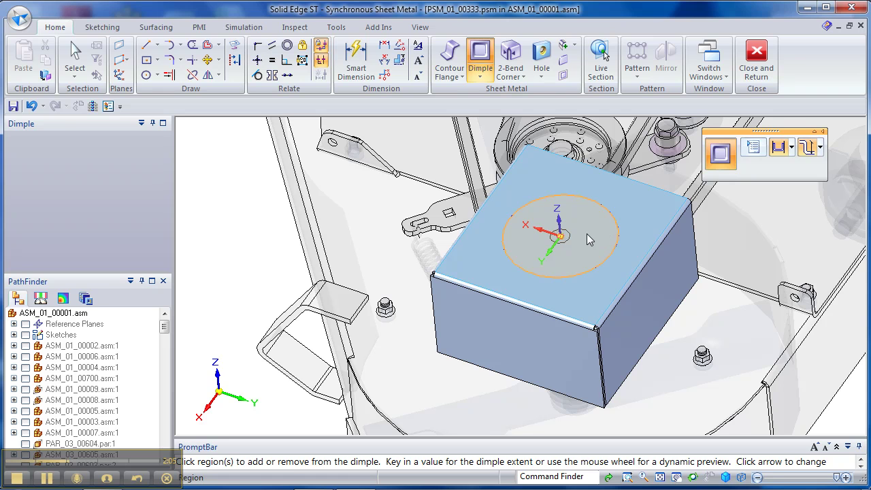
pyautogui.click(584, 242)
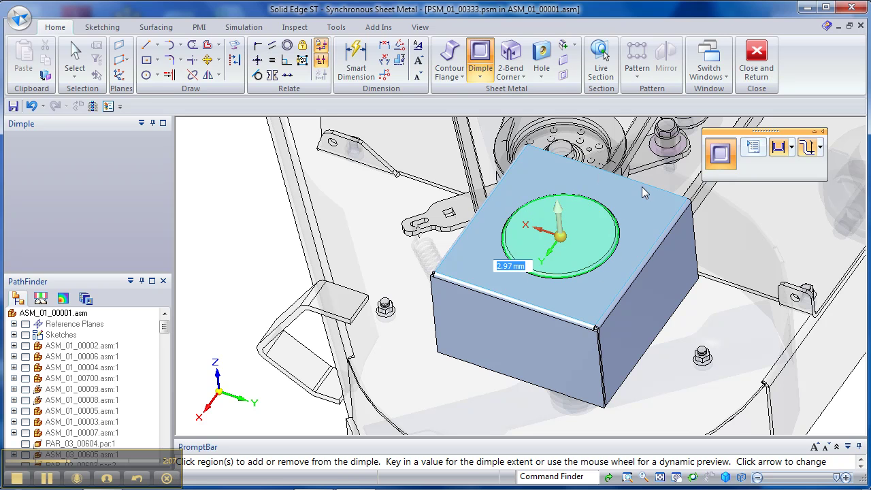
pyautogui.press('Escape')
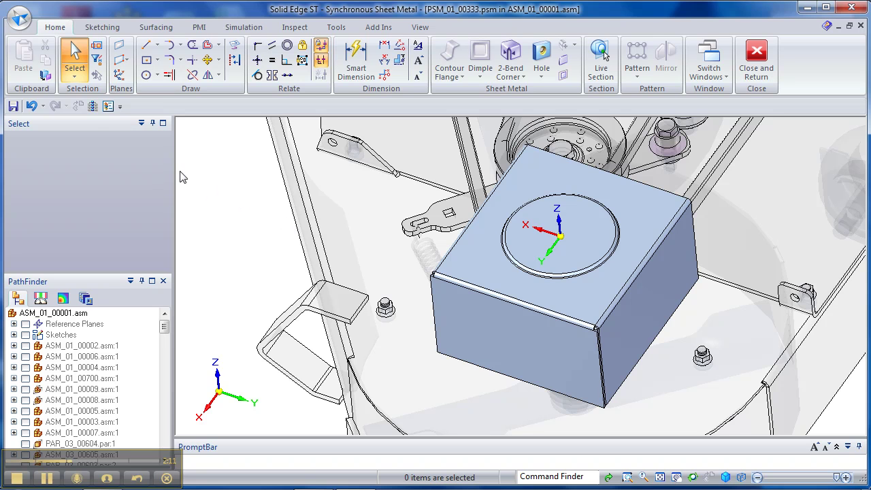
# - Display only the sheet-metal cover and view it from isometric and standard orientations
pyautogui.click(92, 105)
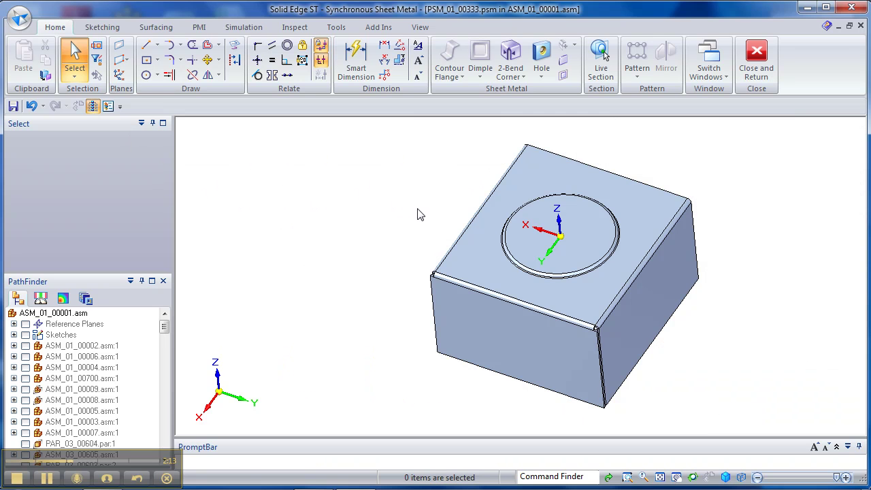
pyautogui.moveTo(420, 214); pyautogui.dragTo(364, 325, button='middle')
pyautogui.scroll(2, 365, 326)
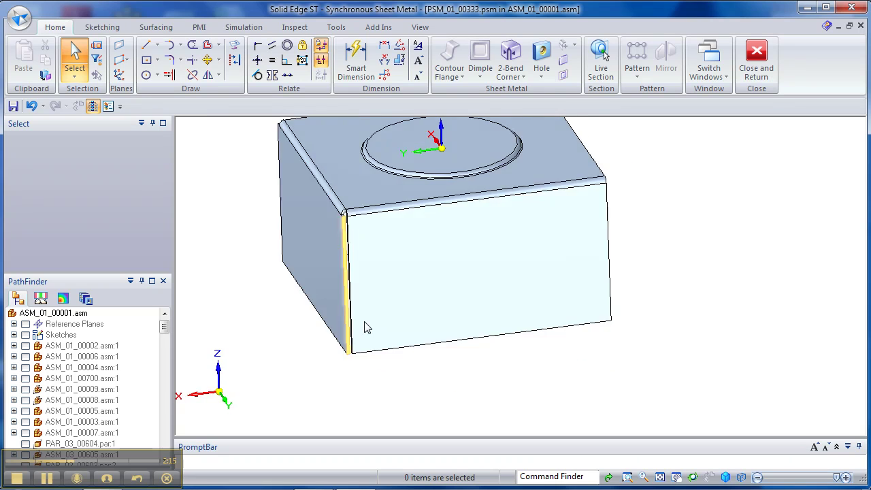
pyautogui.hotkey('ctrl', 'i')
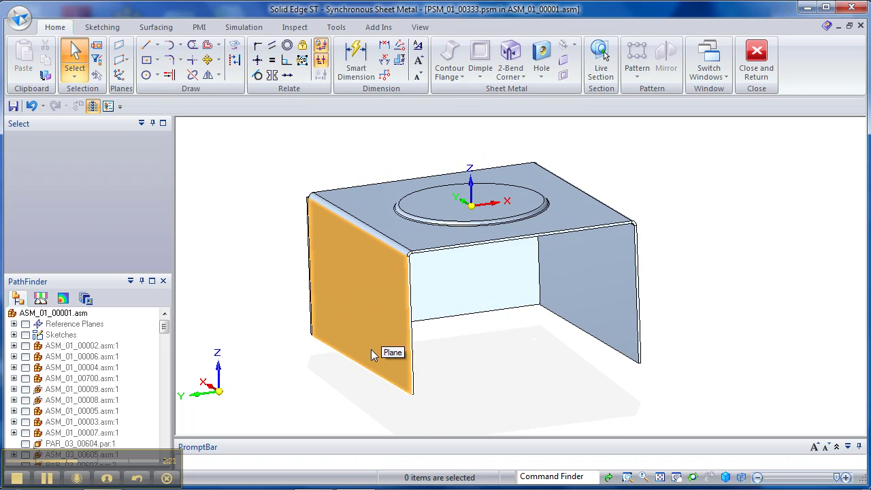
pyautogui.hotkey('ctrl', 'j')
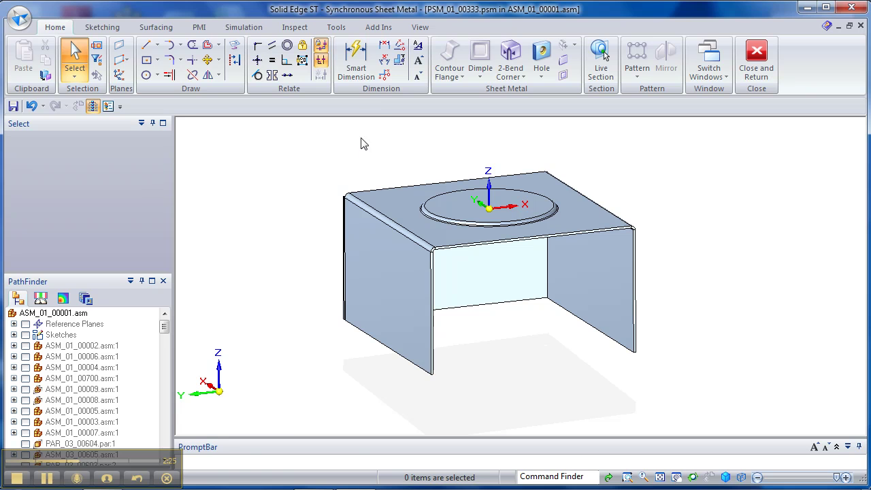
# - Add a 190 mm distance dimension between the cover's left and right side walls
pyautogui.click(385, 46)
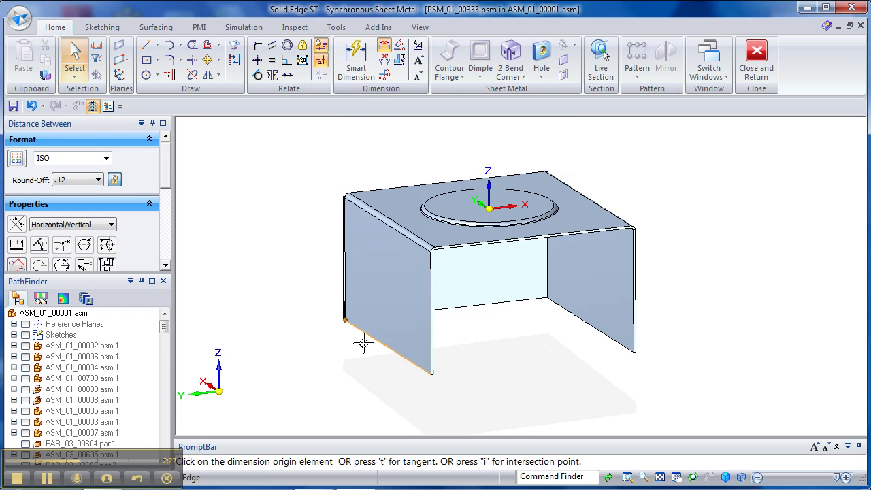
pyautogui.click(431, 355)
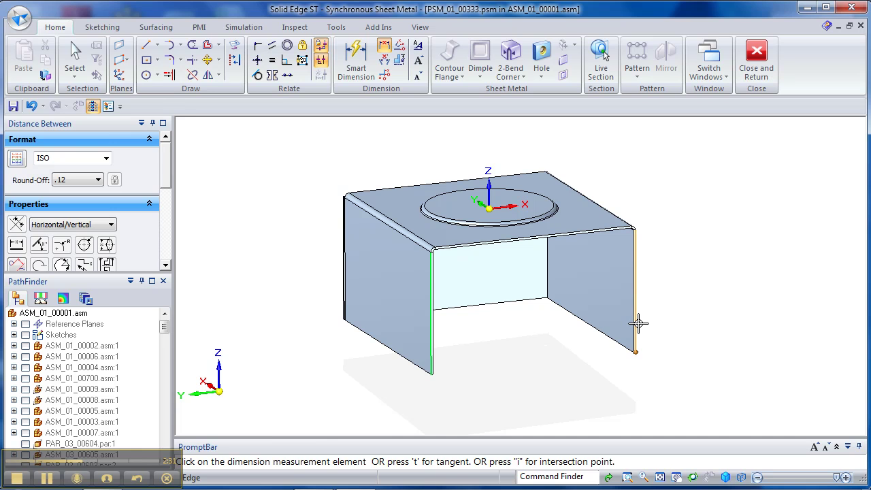
pyautogui.click(640, 299)
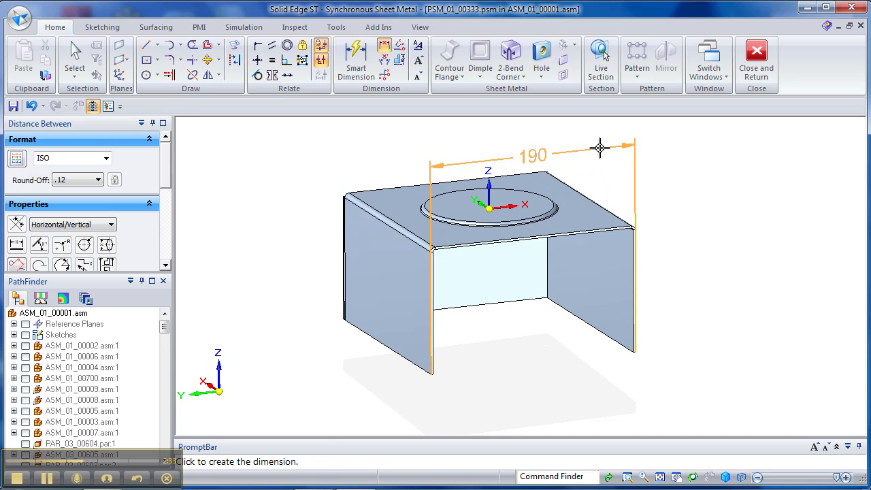
pyautogui.click(605, 146)
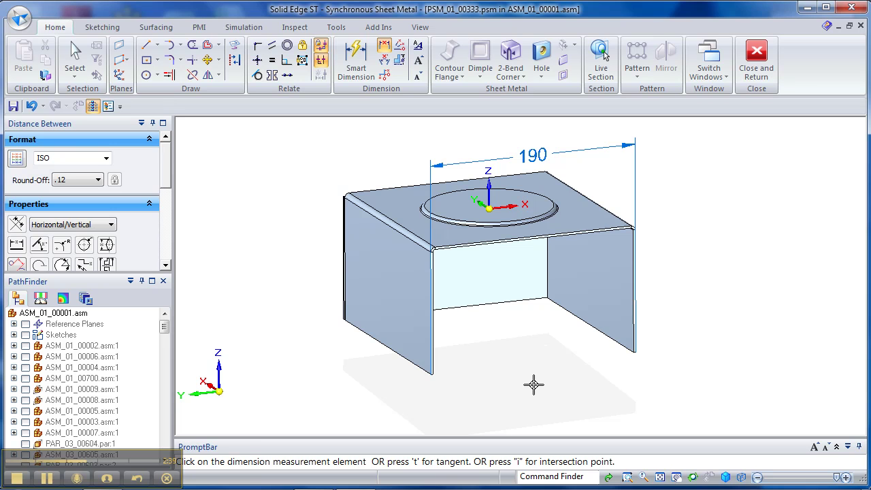
pyautogui.press('Escape')
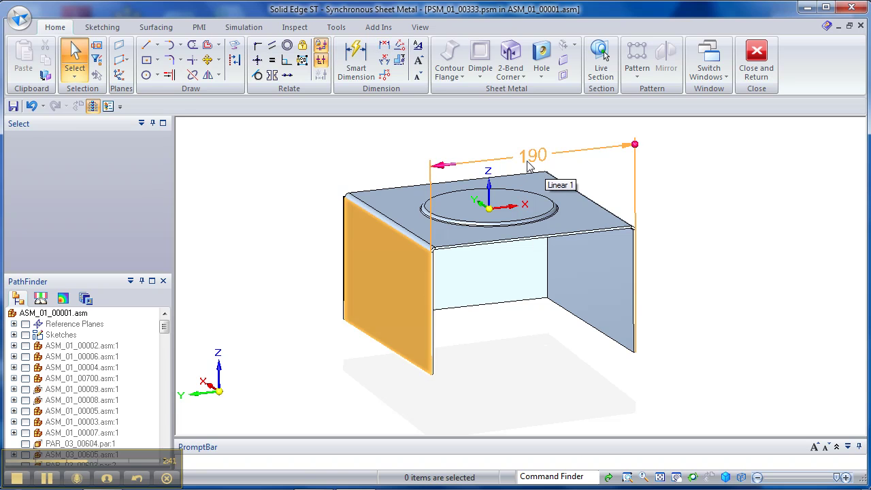
# - Change the width dimension from 190 to 247 mm, growing symmetrically about the centre
pyautogui.click(530, 167)
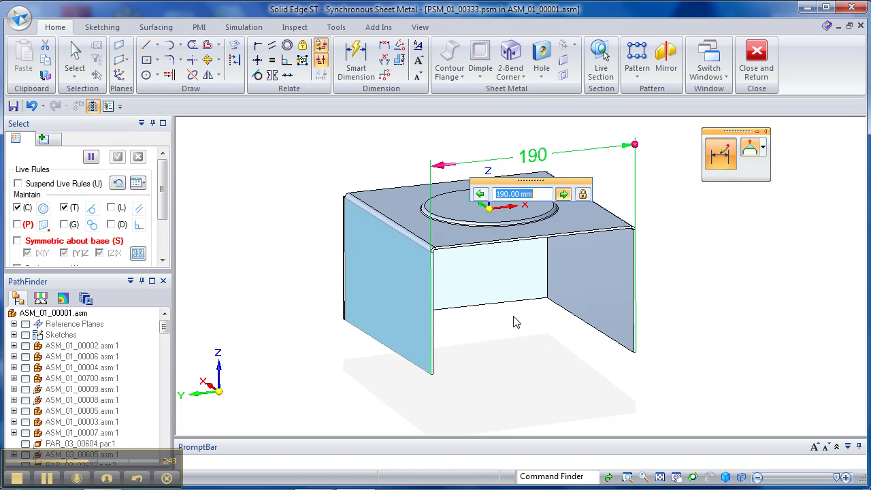
pyautogui.write('p')
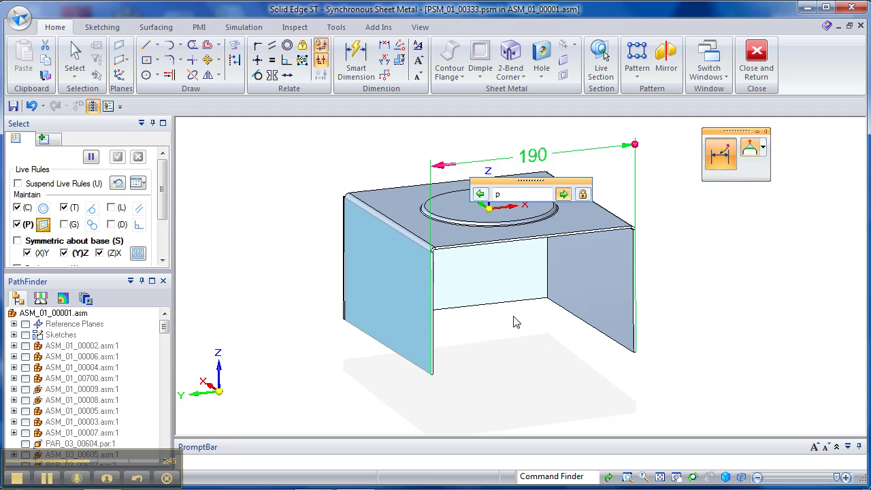
pyautogui.write('247')
pyautogui.press('Return')
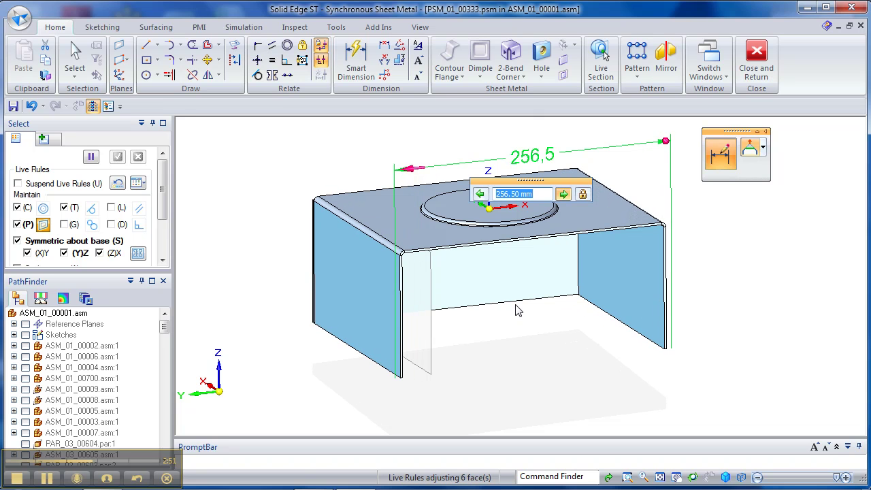
pyautogui.click(530, 381)
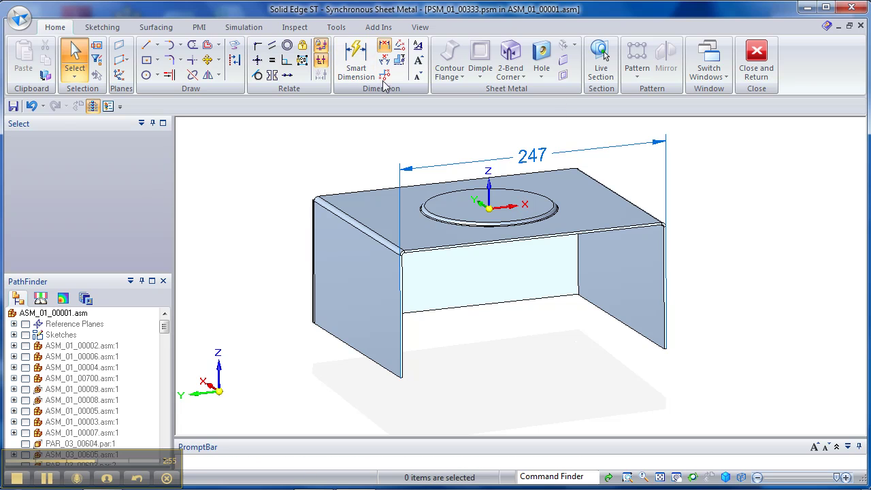
pyautogui.click(384, 45)
# - Dimension the cover's bottom width between the left and right walls, reading 243,04
pyautogui.click(404, 355)
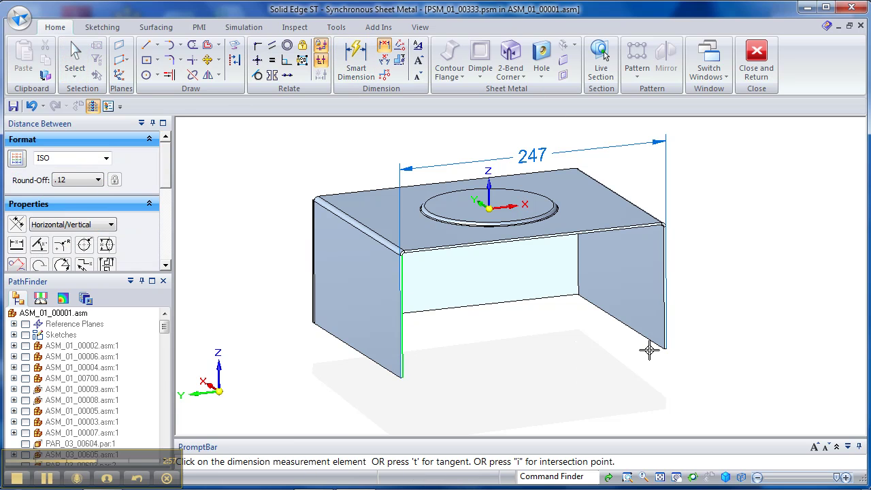
pyautogui.click(662, 344)
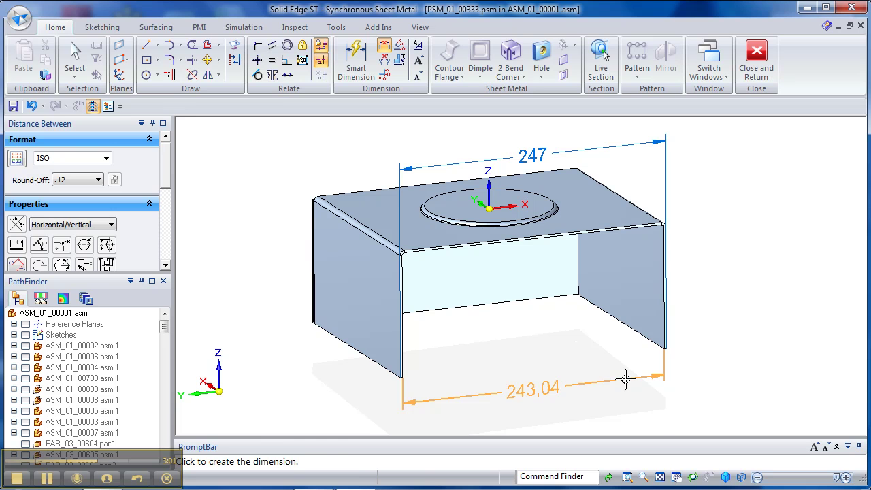
pyautogui.click(626, 379)
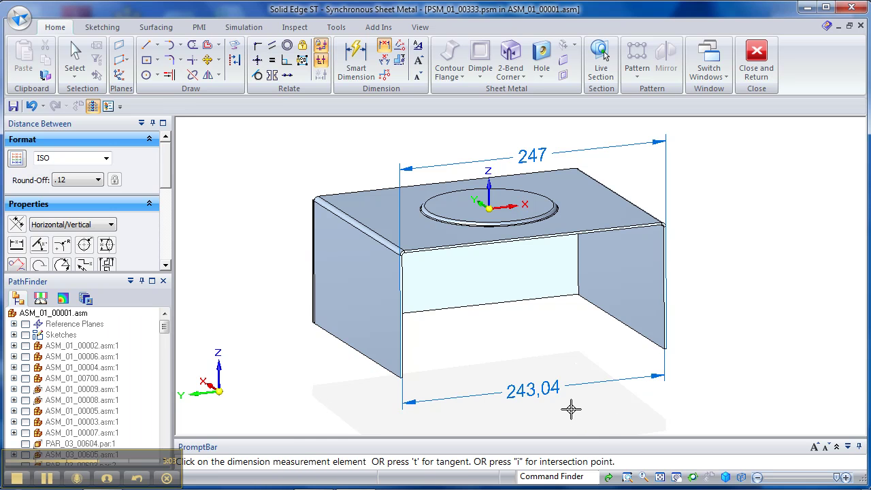
pyautogui.press('Escape')
# - Change the width dimension to 175 and show the surrounding assembly again
pyautogui.click(541, 397)
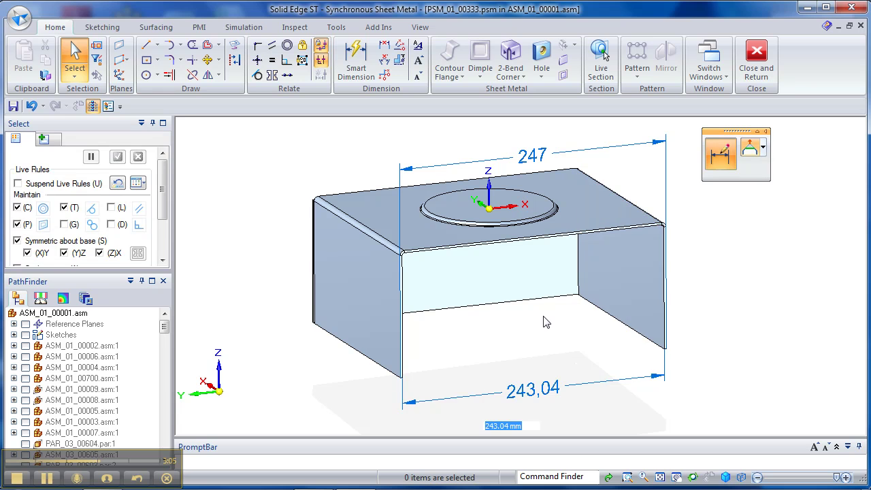
pyautogui.scroll(2, 541, 318)
pyautogui.scroll(-3, 539, 318)
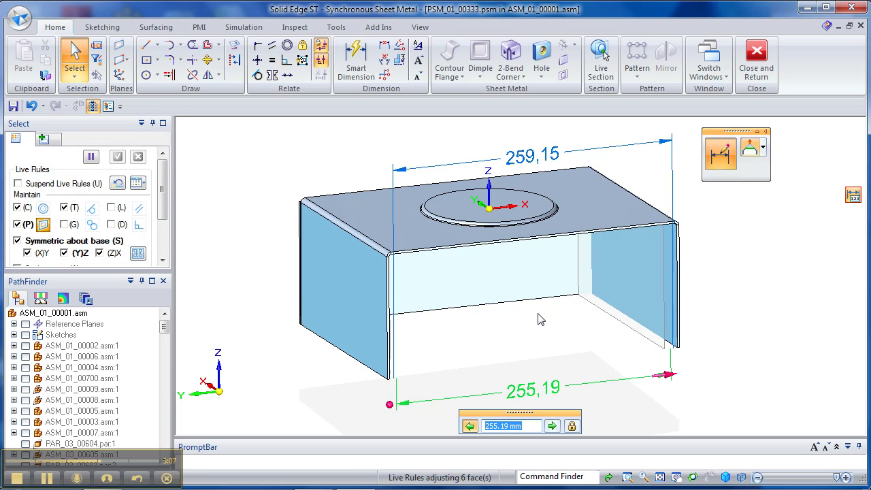
pyautogui.scroll(-1, 538, 320)
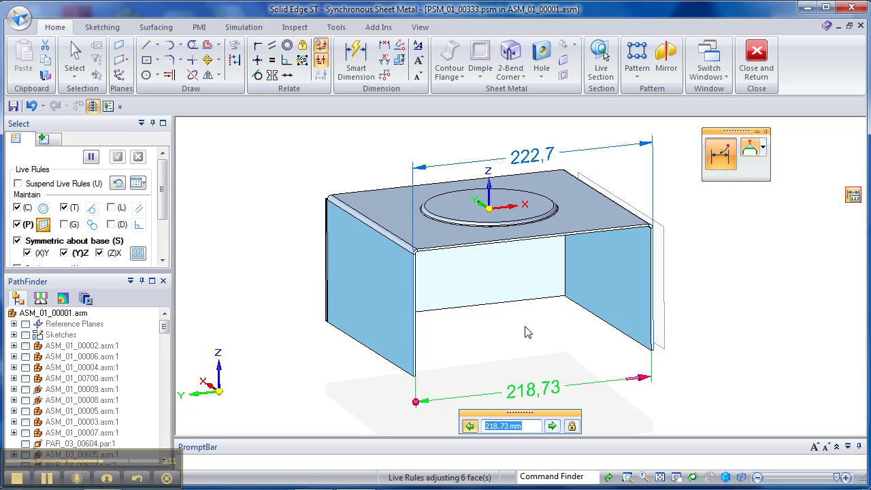
pyautogui.scroll(-1, 528, 332)
pyautogui.scroll(2, 528, 332)
pyautogui.write('175')
pyautogui.press('Return')
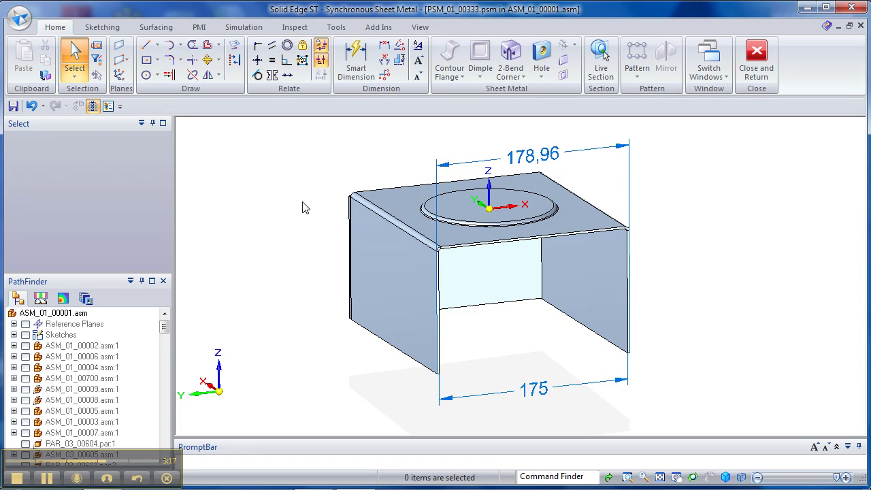
pyautogui.click(89, 107)
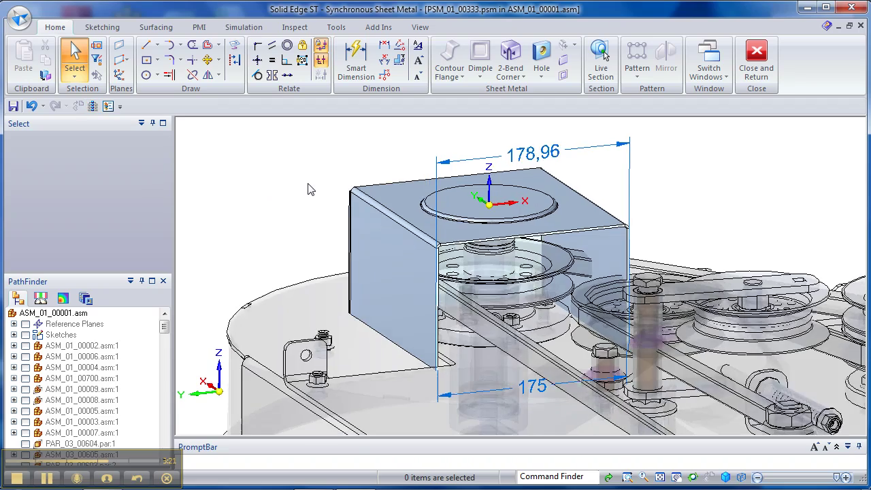
# - Orbit to look down on the cover and sketch a line across its right side flange
pyautogui.moveTo(307, 189); pyautogui.dragTo(326, 272, button='middle')
pyautogui.click(147, 45)
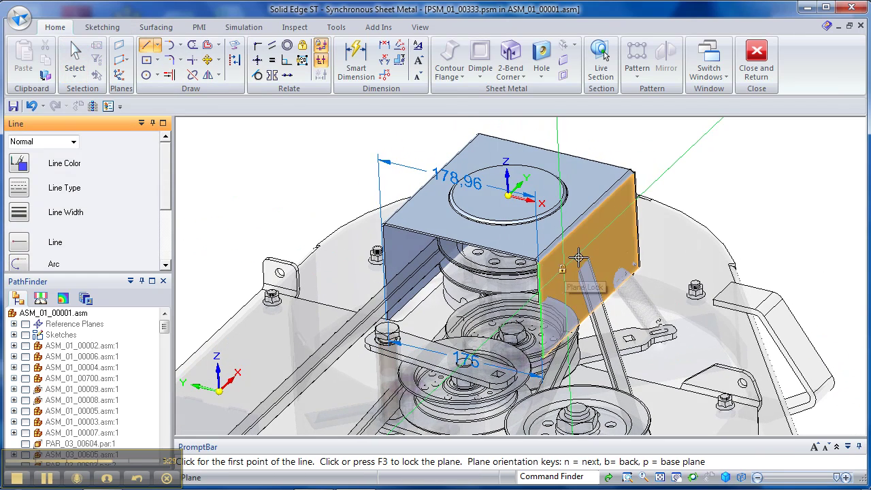
pyautogui.press('F3')
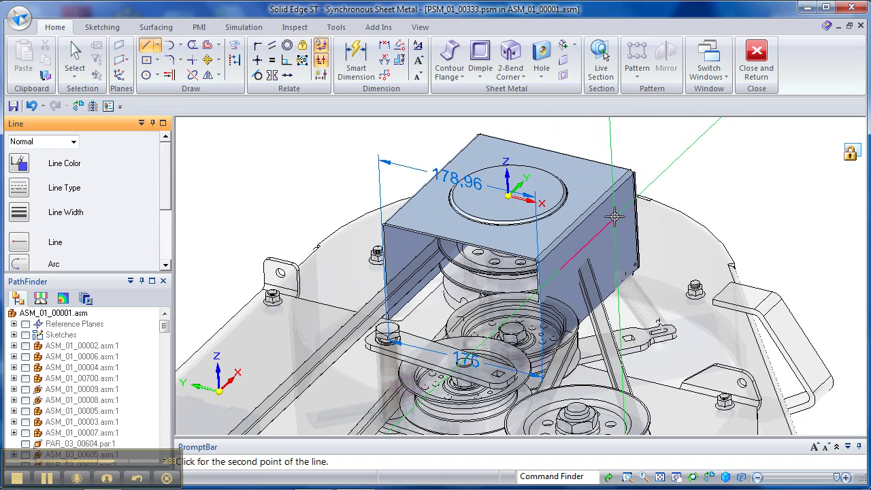
pyautogui.click(615, 218)
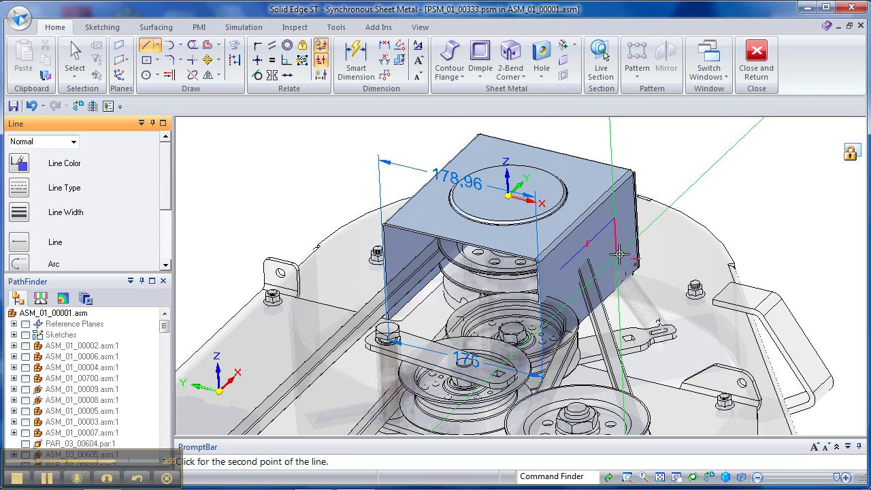
pyautogui.press('Escape')
pyautogui.press('Escape')
# - Apply a 25 mm Jog to the side flange along the sketch line
pyautogui.click(573, 45)
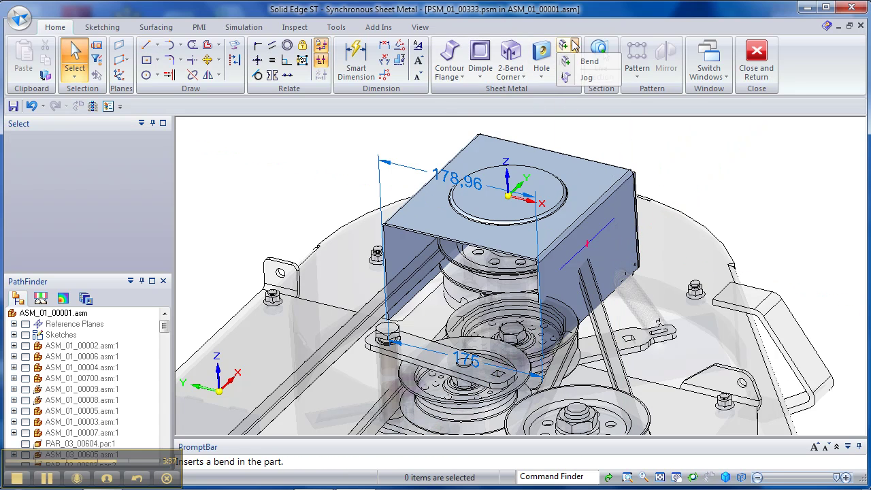
pyautogui.click(585, 77)
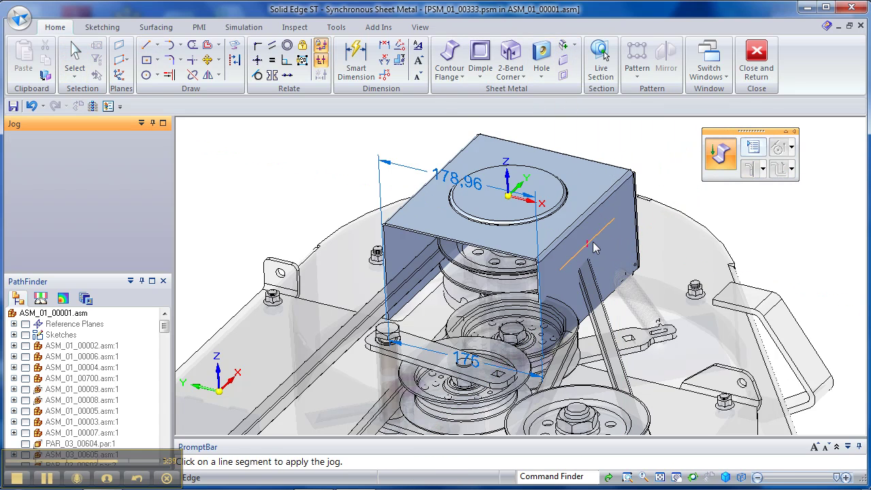
pyautogui.click(592, 242)
pyautogui.click(586, 217)
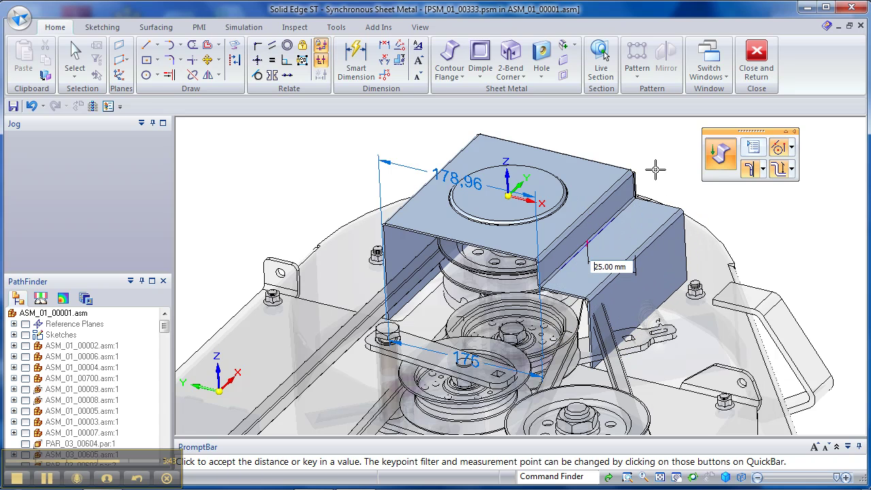
pyautogui.click(655, 170)
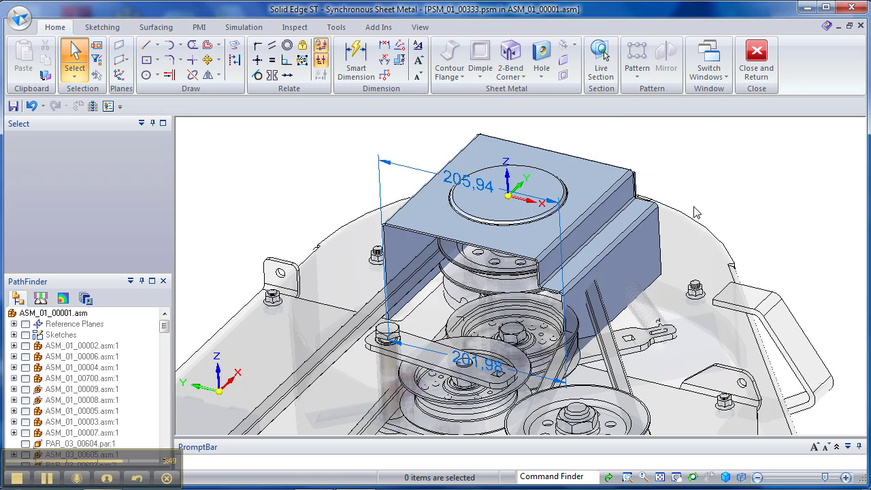
# - Tilt the jogged side face 40° outward about its top edge
pyautogui.click(638, 292)
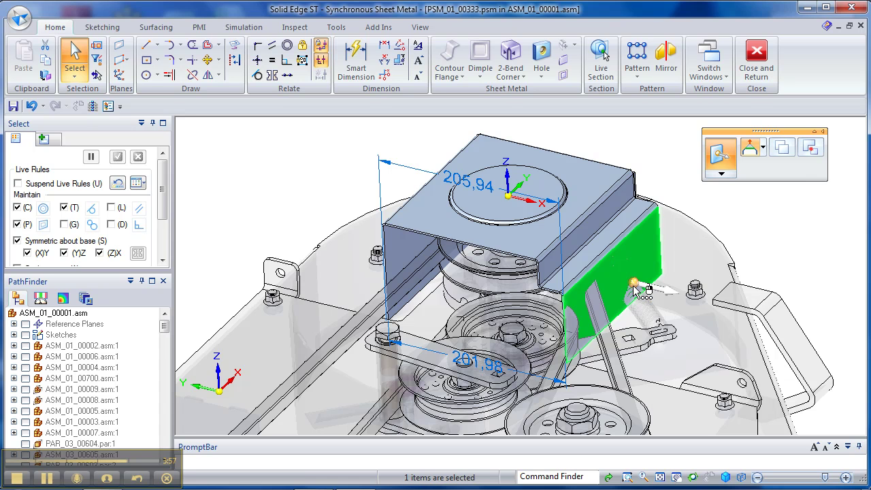
pyautogui.moveTo(633, 284); pyautogui.dragTo(659, 246)
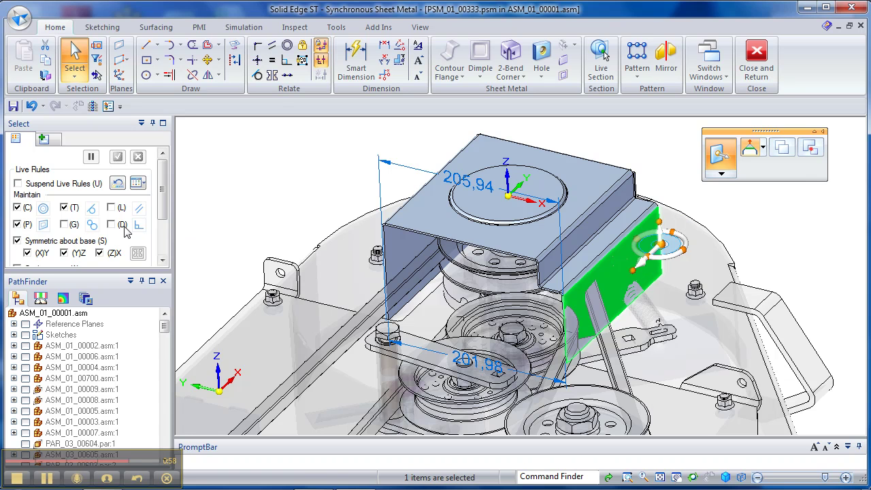
pyautogui.click(671, 269)
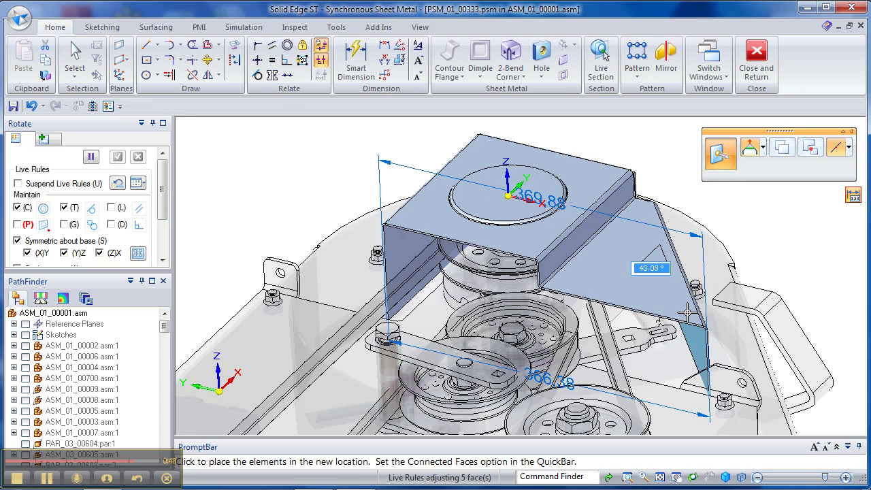
pyautogui.click(687, 313)
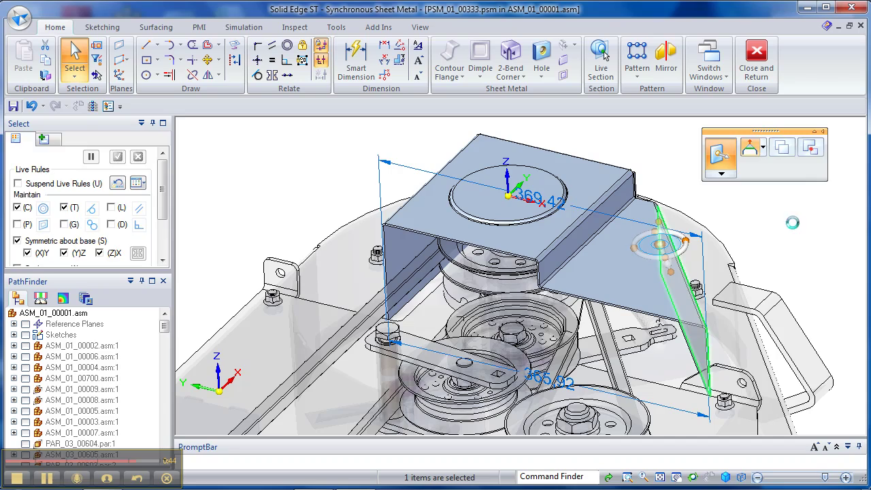
pyautogui.click(773, 231)
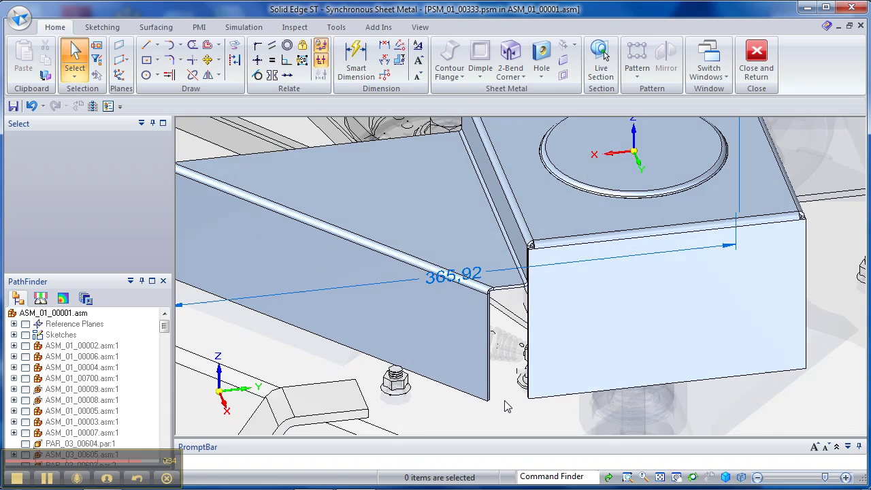
# - Add a narrow 90° flange along the slanted wall's vertical end edge
pyautogui.click(478, 381)
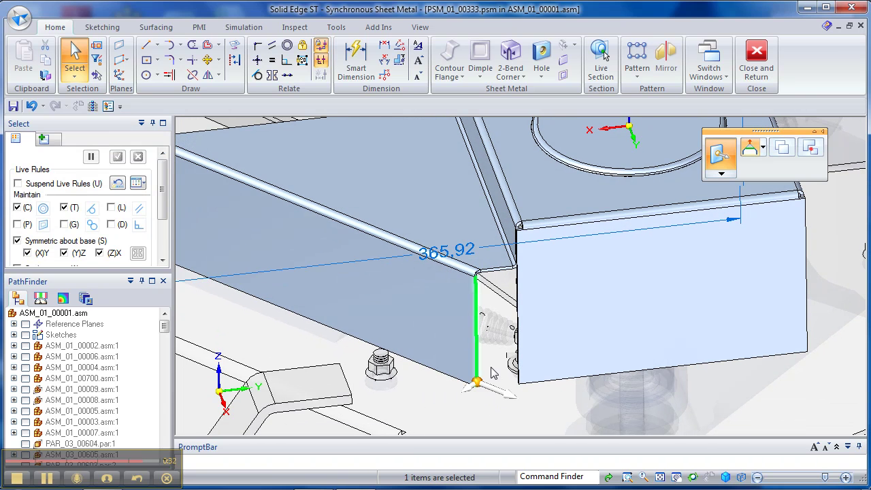
pyautogui.click(479, 390)
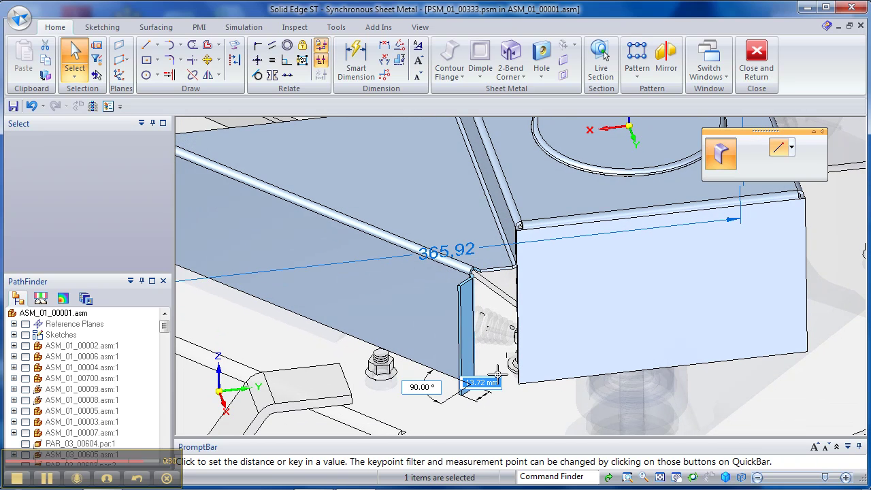
pyautogui.click(504, 324)
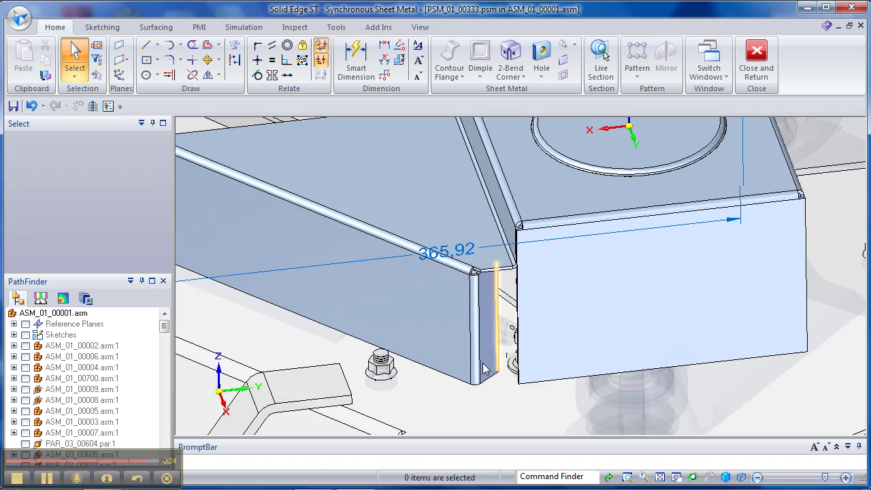
# - Relate the new flange face Coincident to the cover's large front face
pyautogui.click(489, 373)
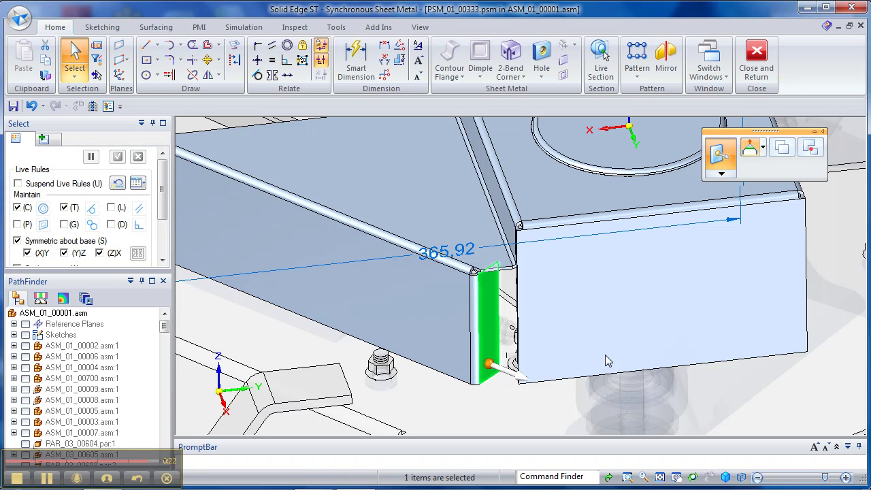
pyautogui.click(722, 176)
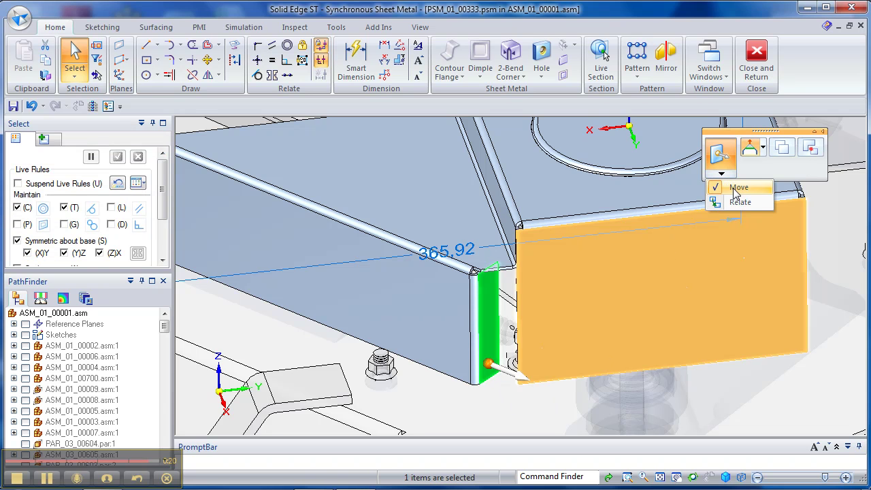
pyautogui.click(738, 201)
pyautogui.click(847, 149)
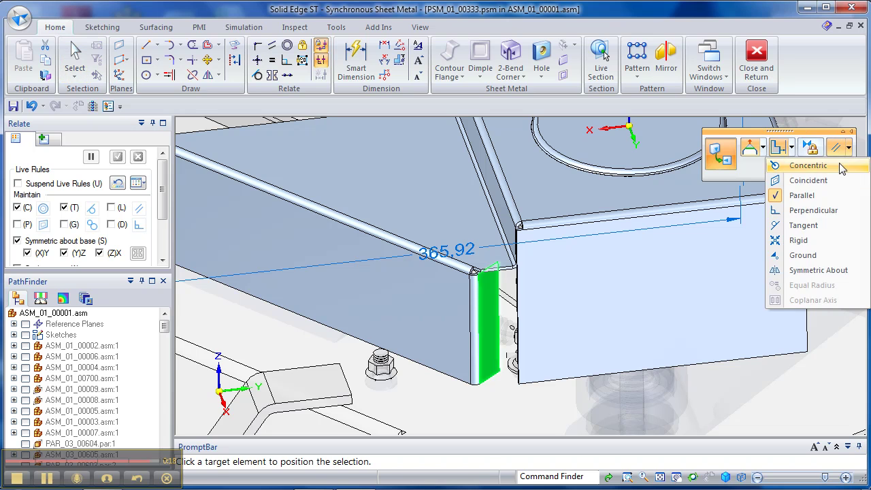
pyautogui.click(824, 179)
pyautogui.click(654, 339)
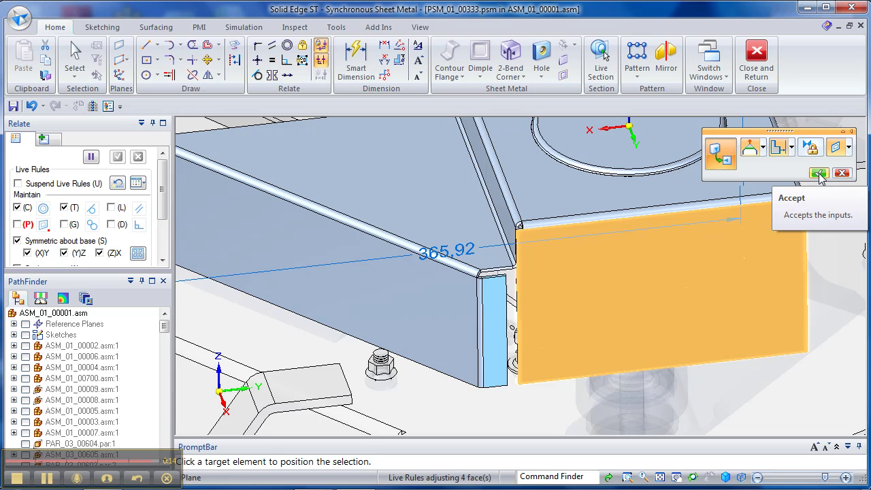
pyautogui.click(819, 175)
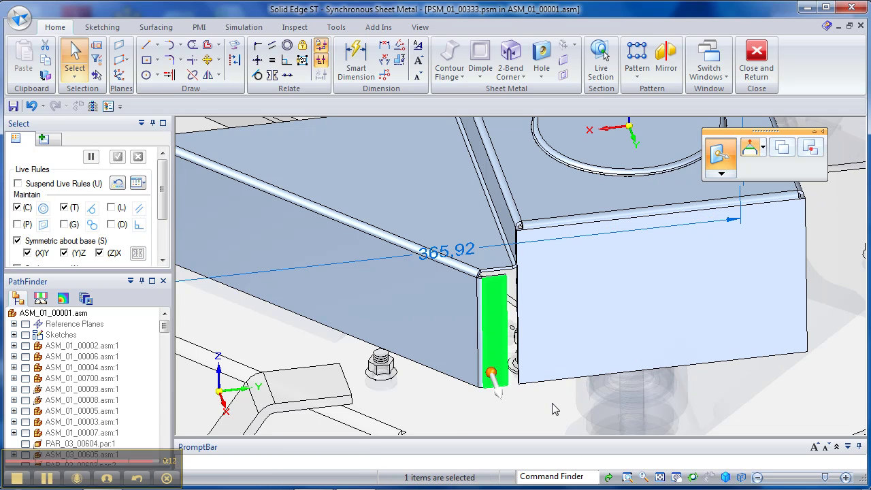